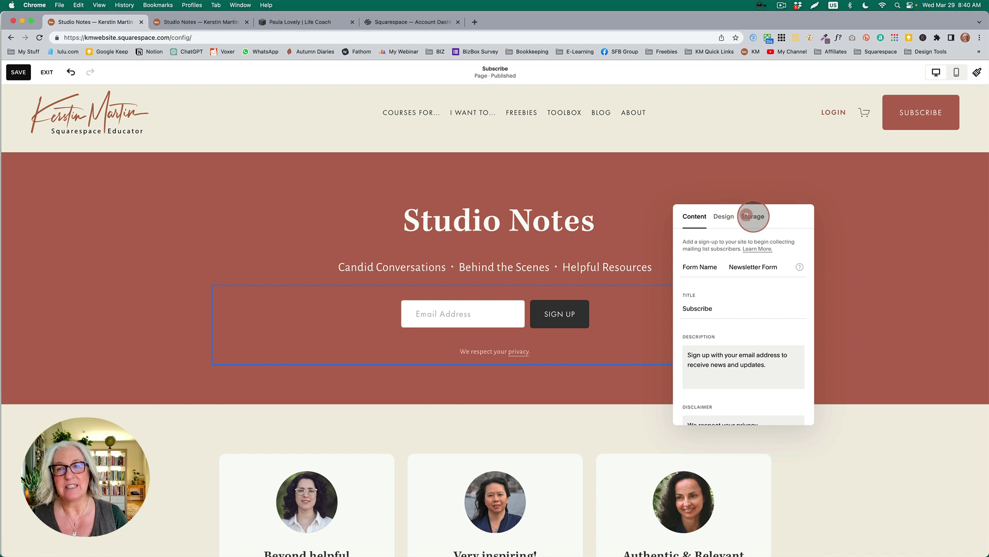
Step: Turn on Enable Google reCAPTCHA in the newsletter sign-up form's Storage options
left_click(748, 215)
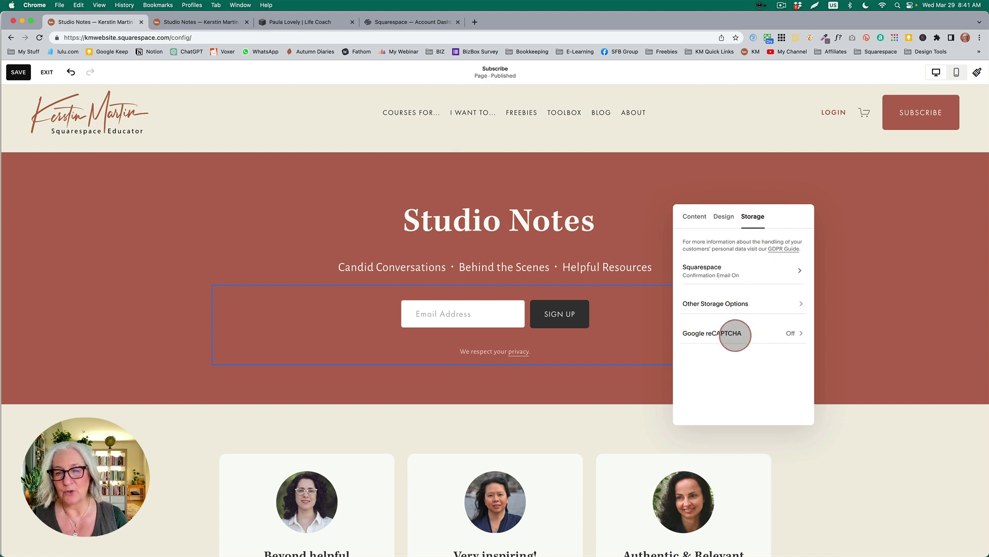
left_click(760, 335)
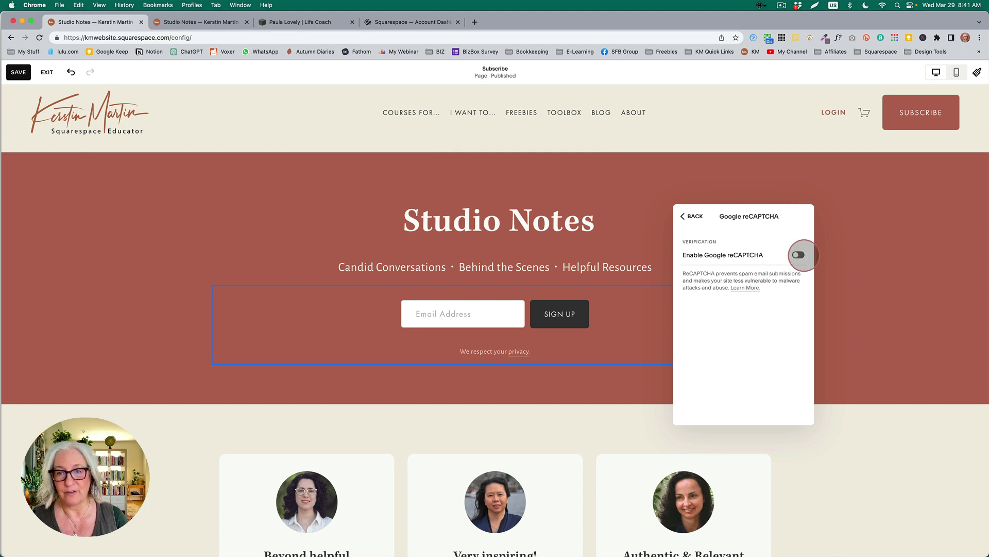
left_click(799, 254)
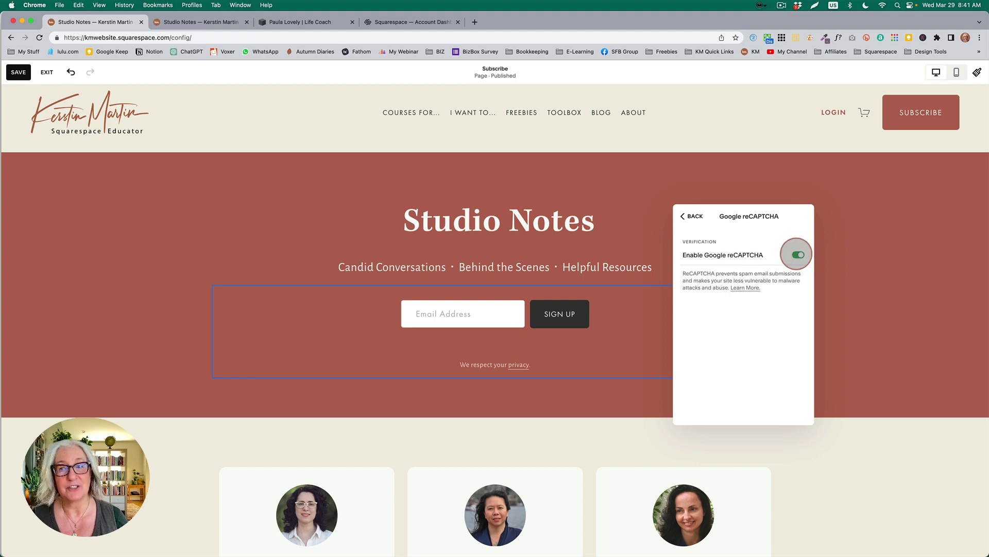
Step: Disable Google reCAPTCHA, then review the Squarespace email storage settings and return to Storage
left_click(798, 254)
left_click(545, 339)
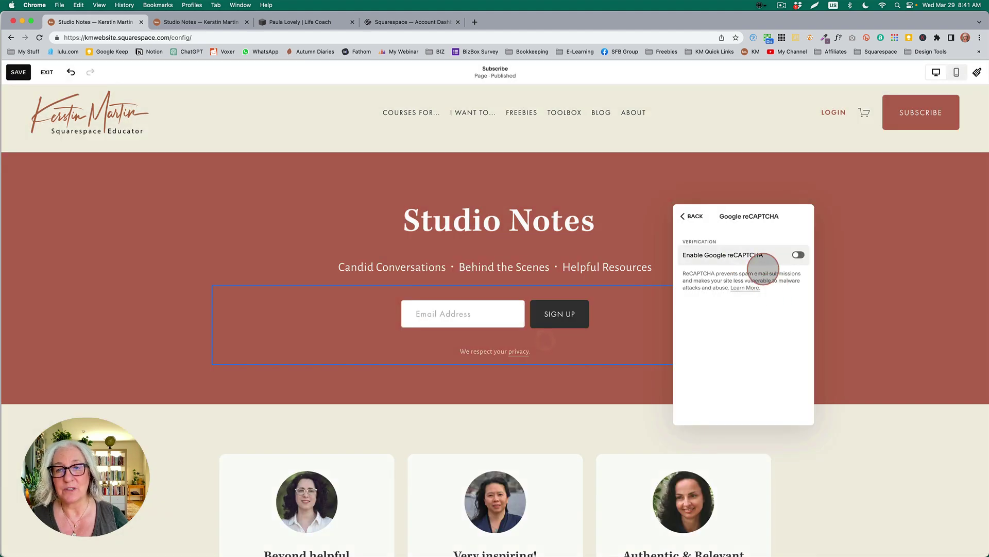
left_click(692, 216)
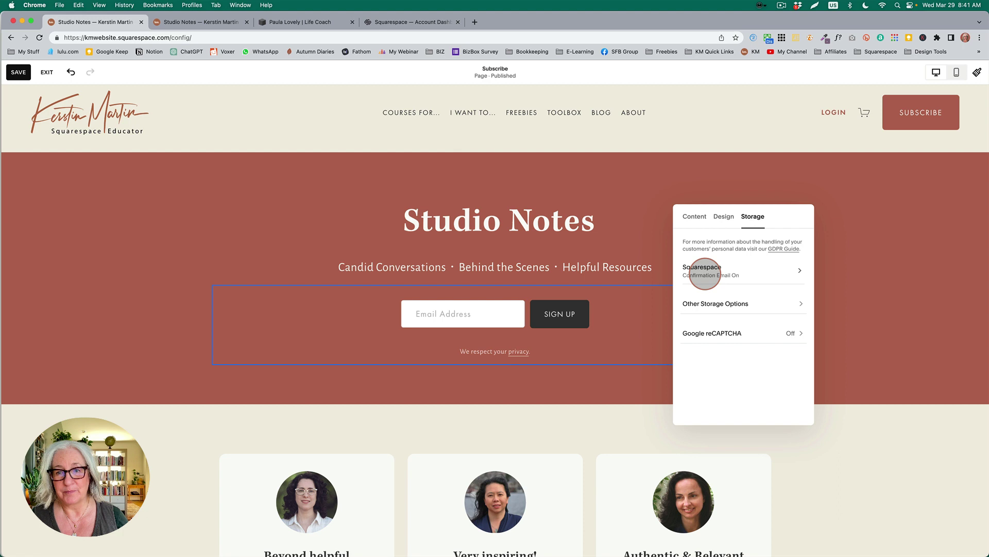
left_click(702, 270)
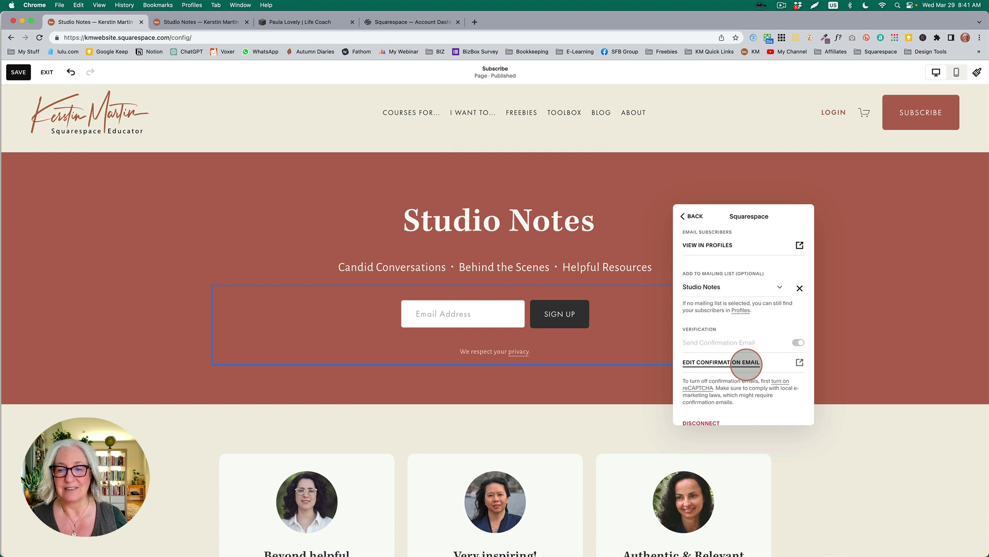
left_click(692, 216)
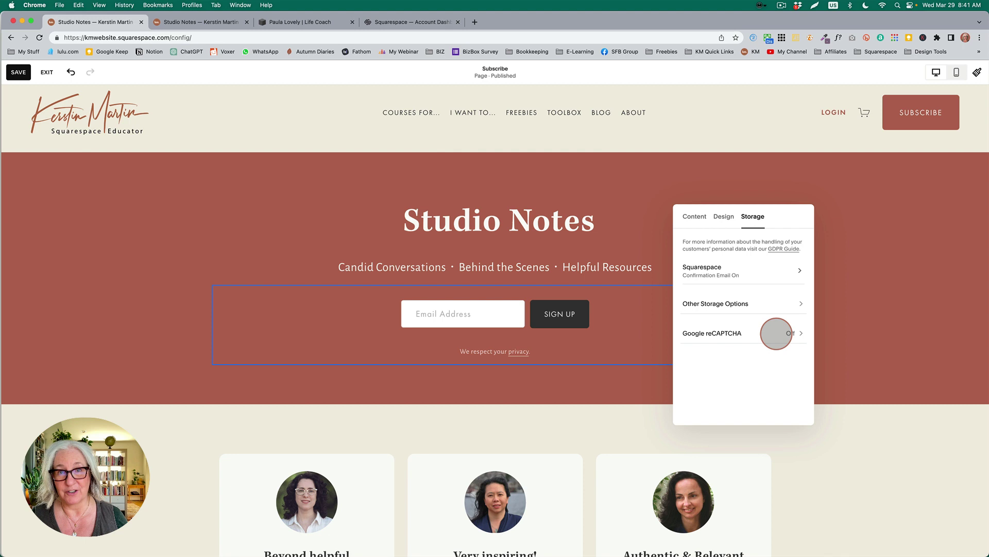
Step: Re-enable Google reCAPTCHA and switch off Send Confirmation Email in the Squarespace storage settings
left_click(776, 333)
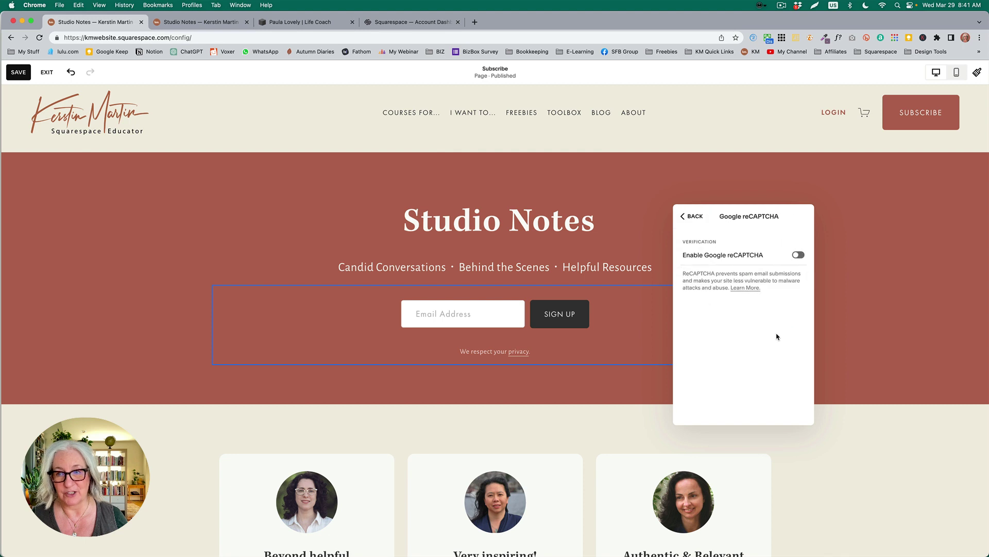
left_click(799, 254)
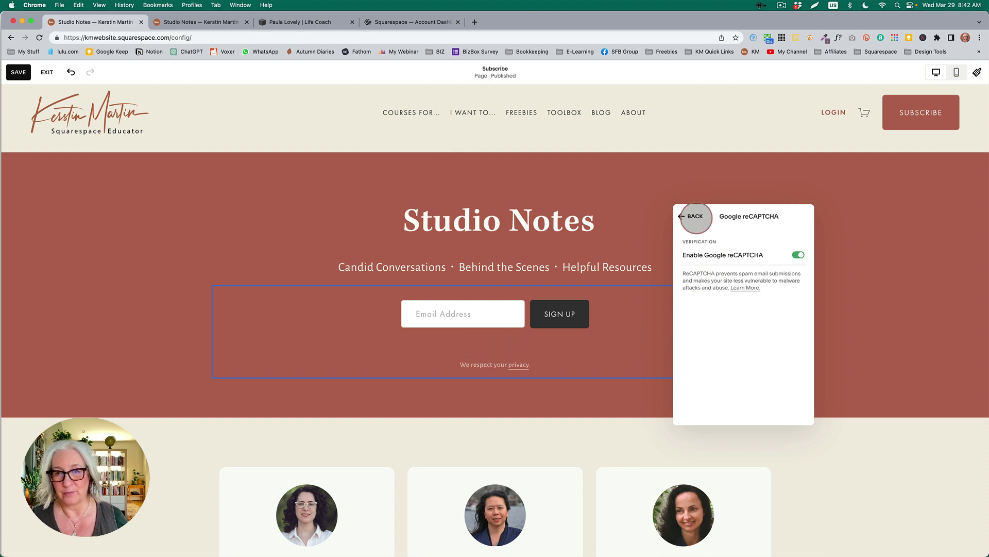
left_click(692, 216)
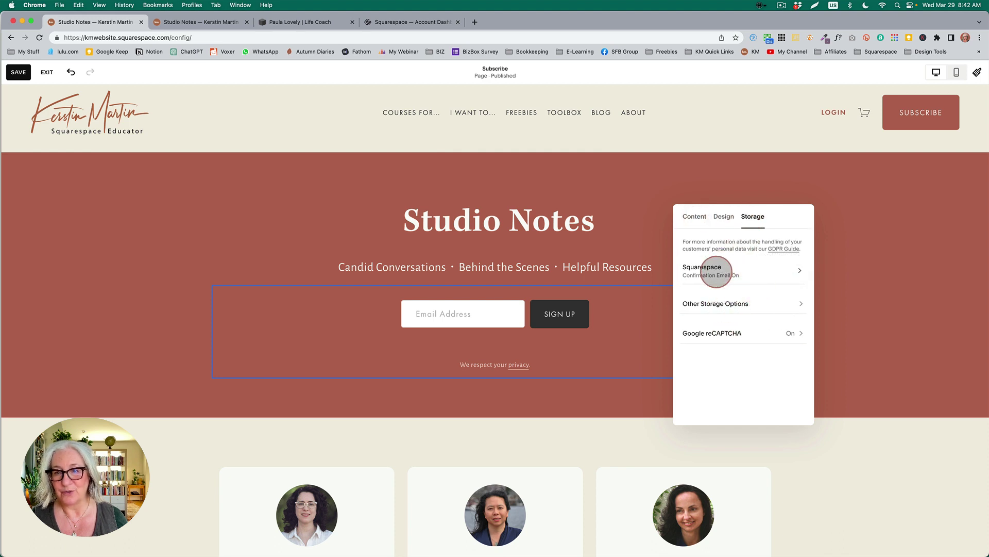
left_click(716, 271)
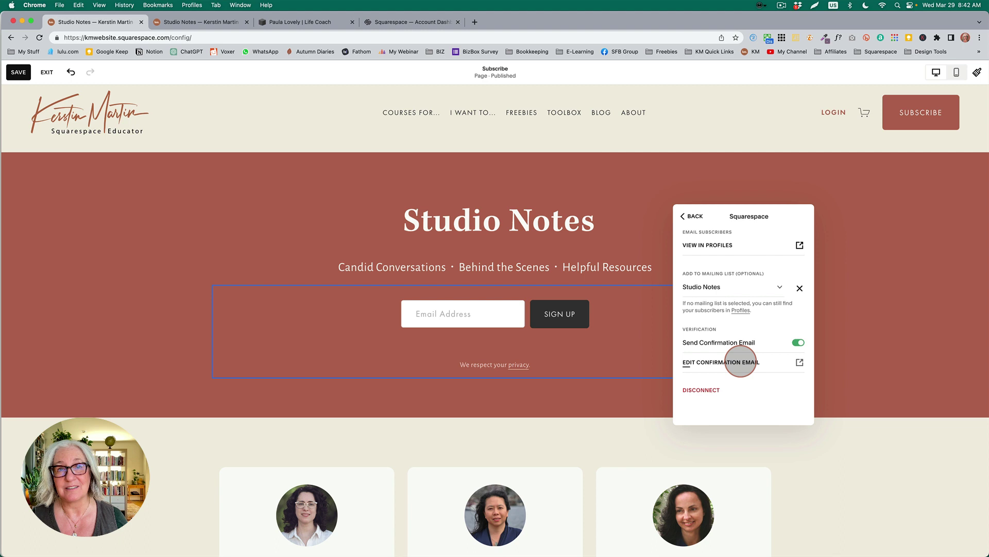
left_click(798, 343)
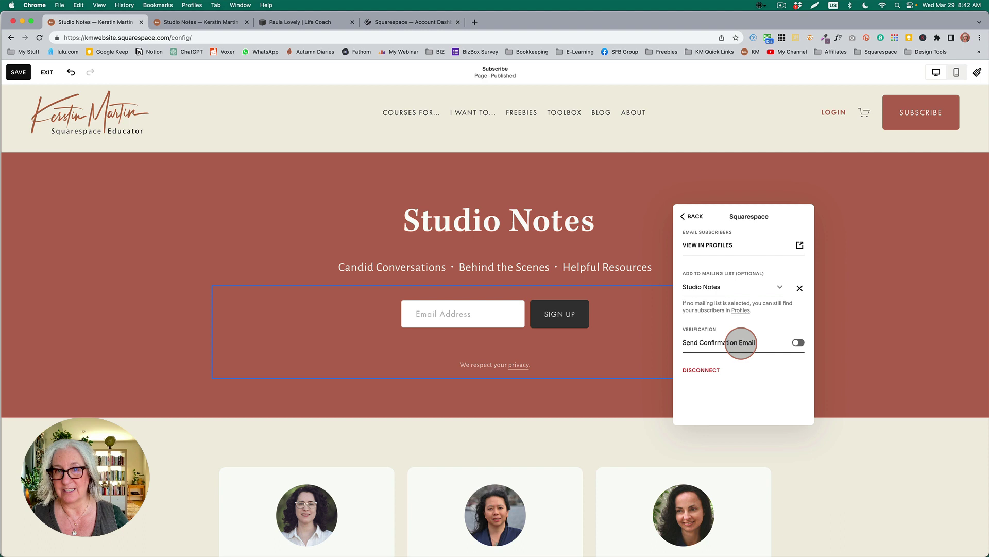
Step: Open the live Subscribe page and focus the Email Address field to reveal the reCAPTCHA badge
scroll(340, 121, "down", 1)
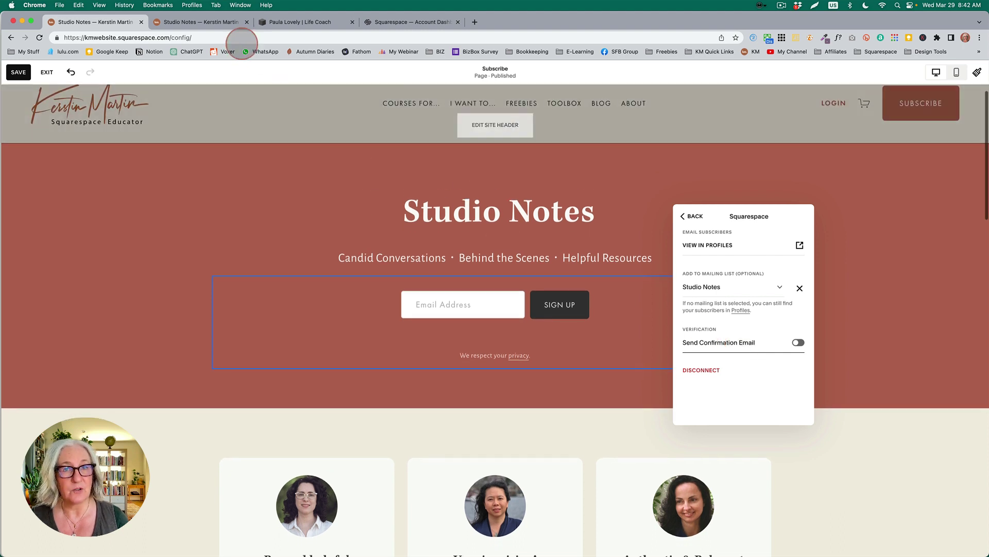
left_click(202, 21)
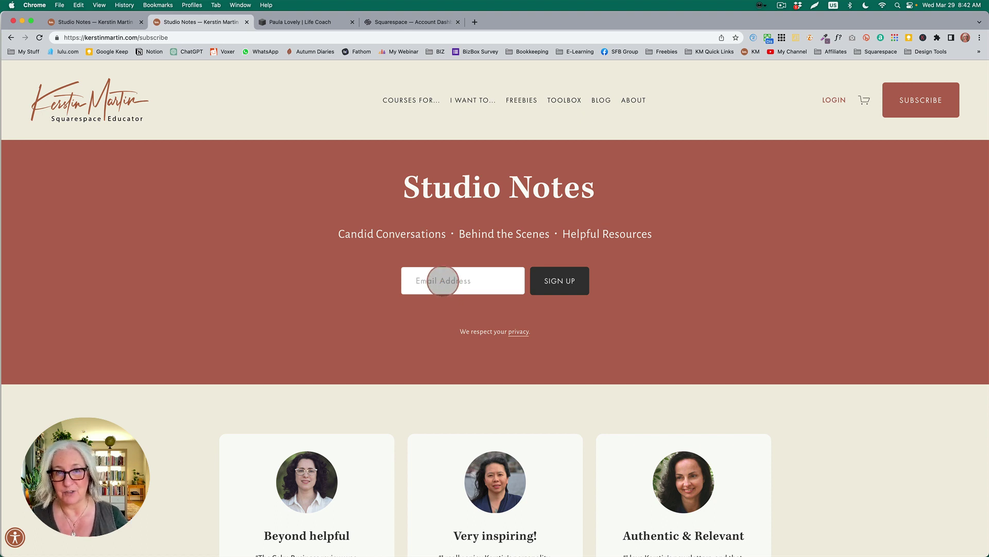
left_click(427, 281)
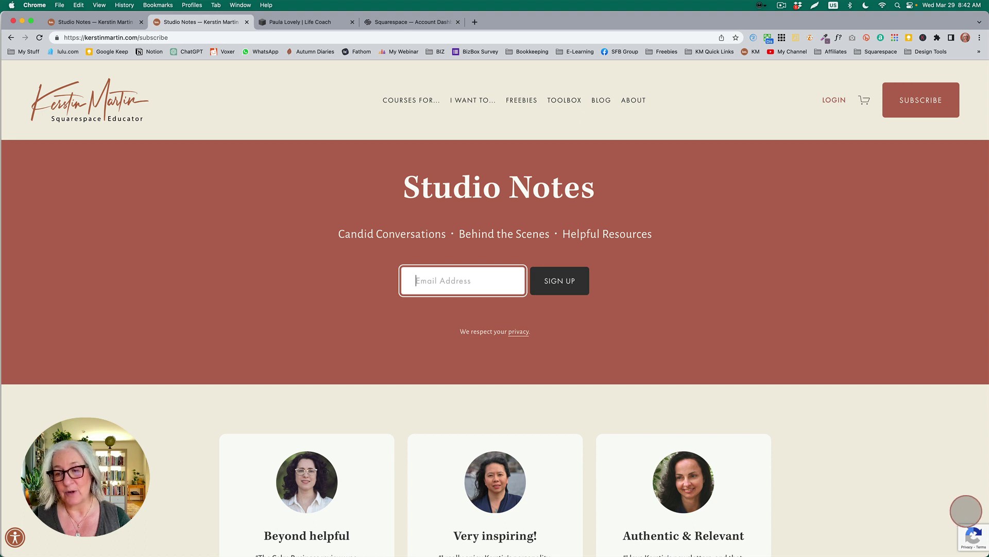
mouse_move(948, 539)
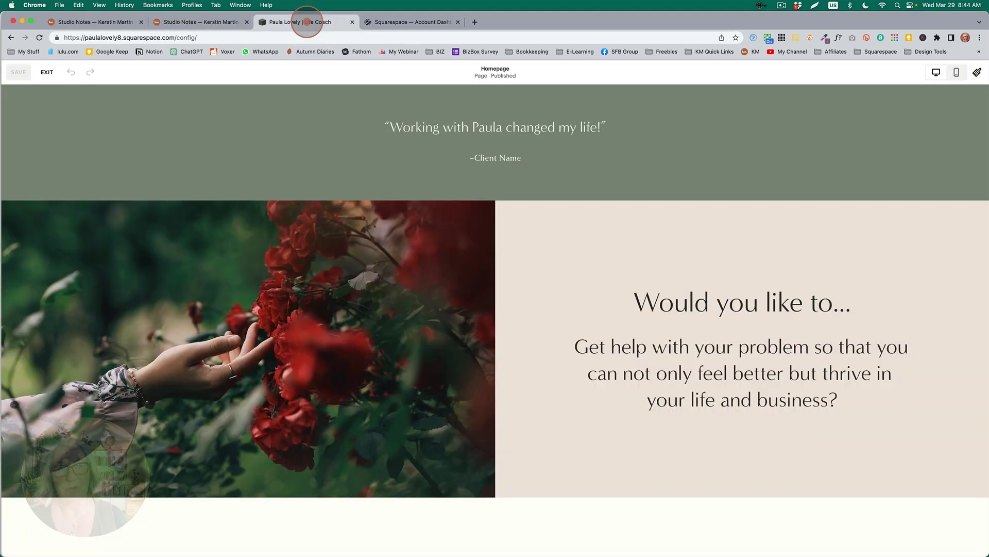
Step: Switch to the 'Paula Lovely | Life Coach' editor and scroll to the roses image section
left_click(307, 22)
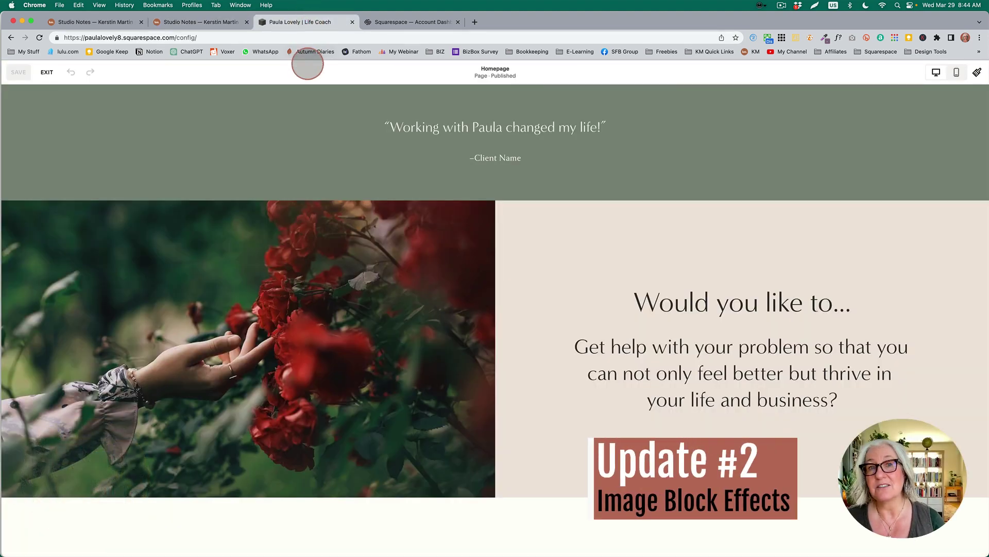
mouse_move(316, 133)
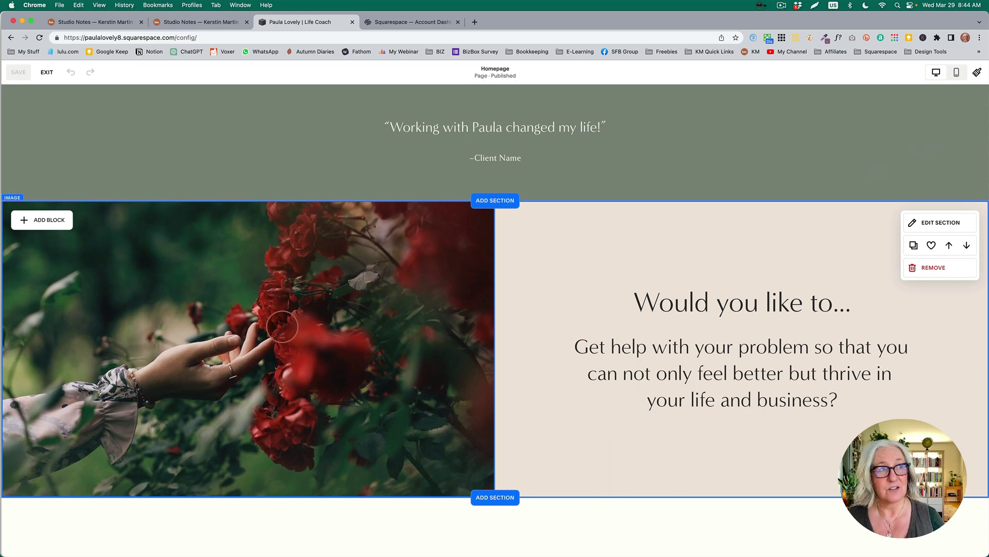
scroll(281, 327, "up", 15)
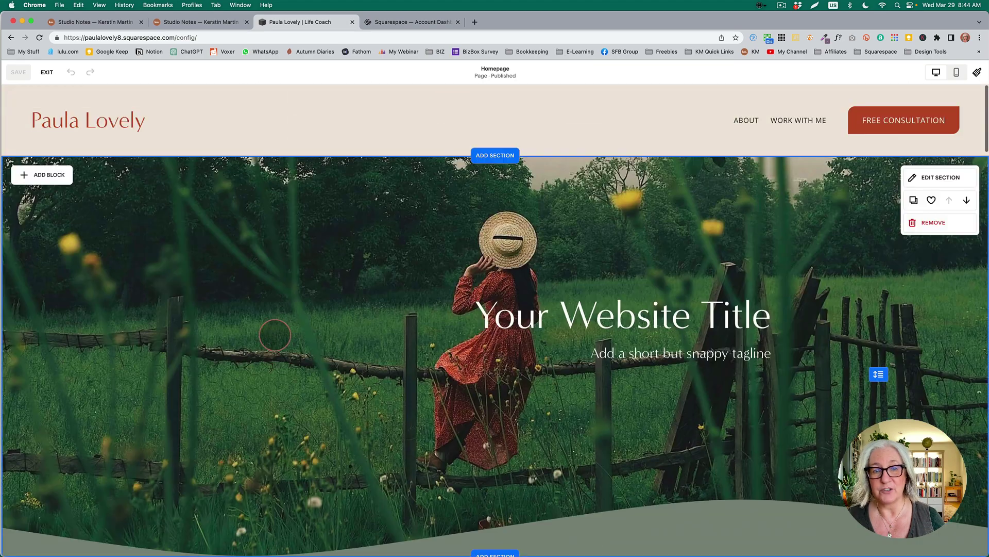
scroll(329, 338, "down", 15)
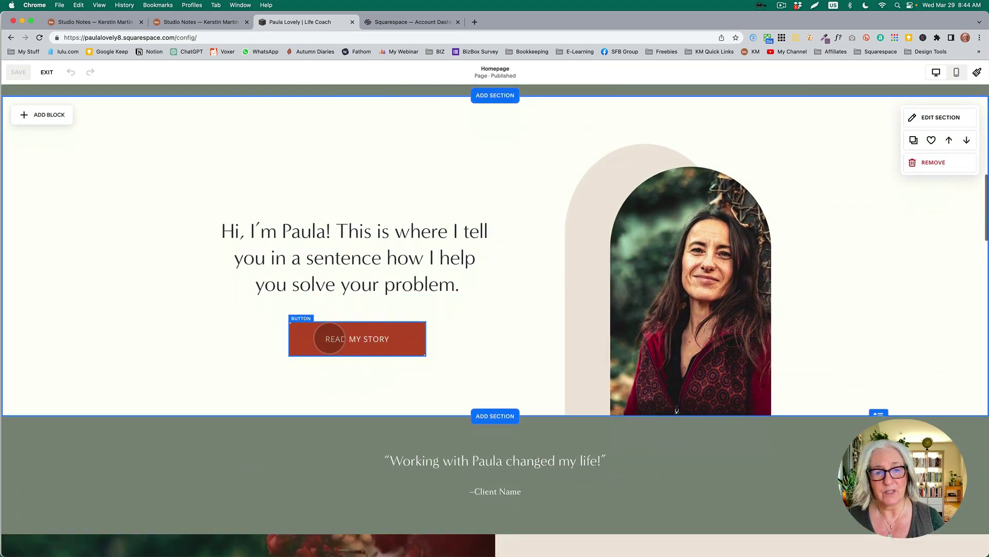
scroll(330, 338, "down", 2)
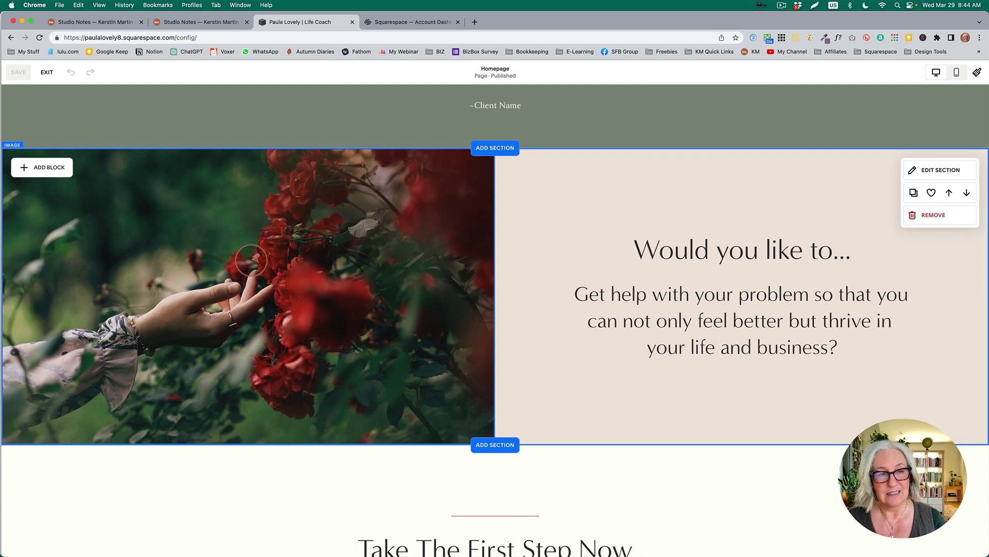
Step: Apply the Parallax image effect to the roses image from its Design settings
left_click(252, 260)
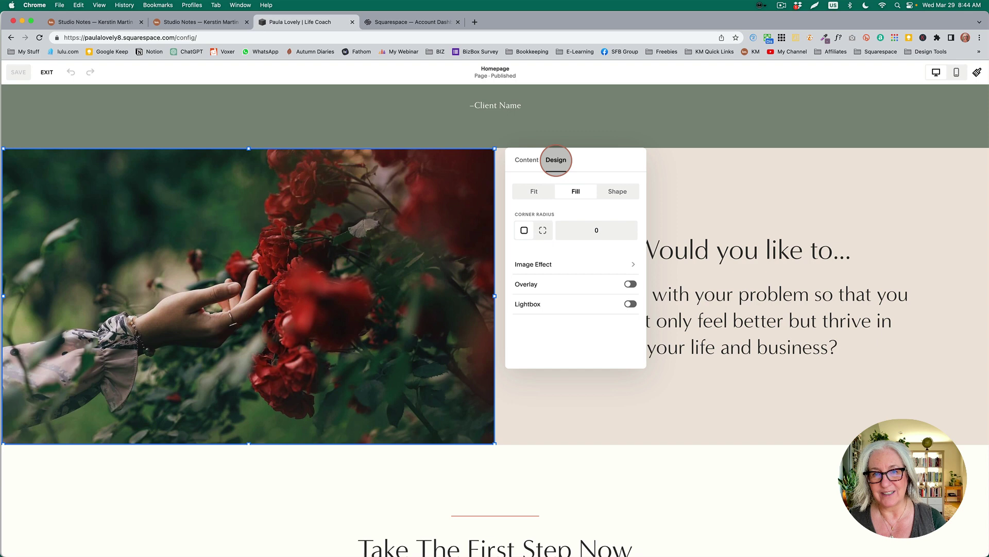
left_click(540, 262)
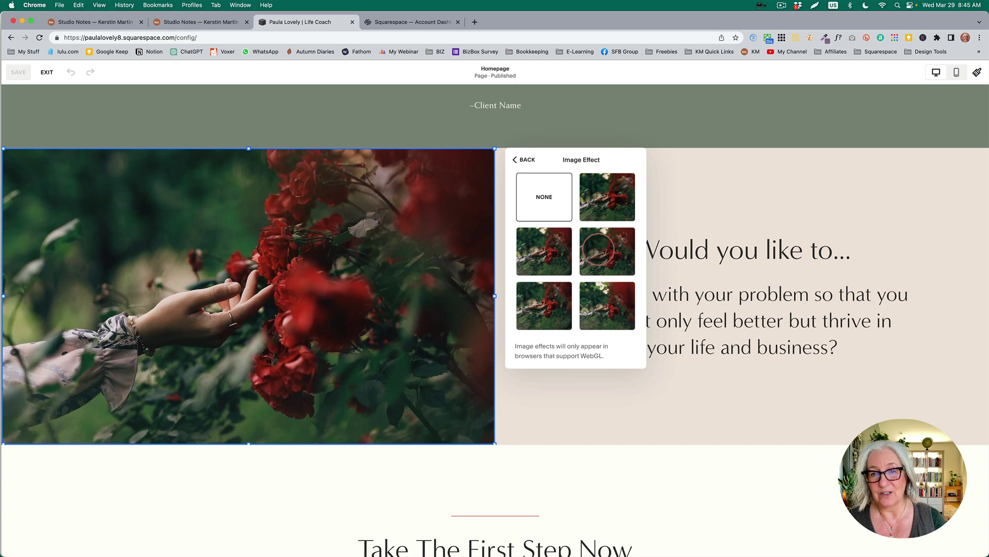
left_click(599, 249)
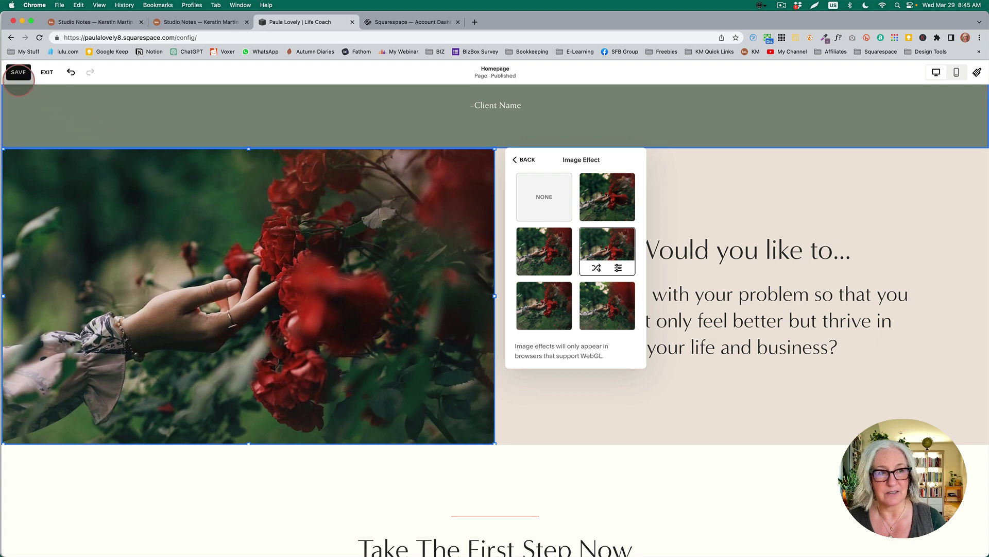
left_click(19, 72)
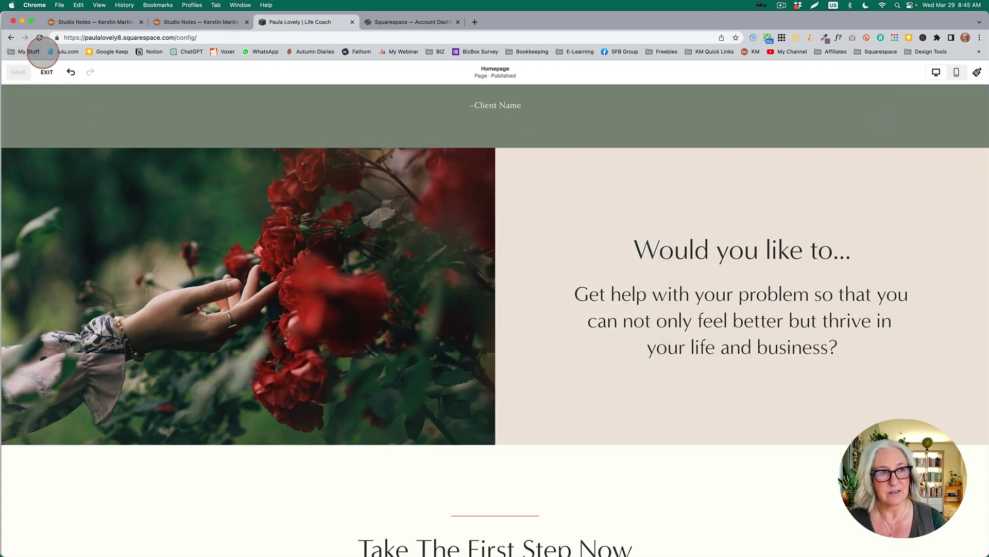
left_click(46, 72)
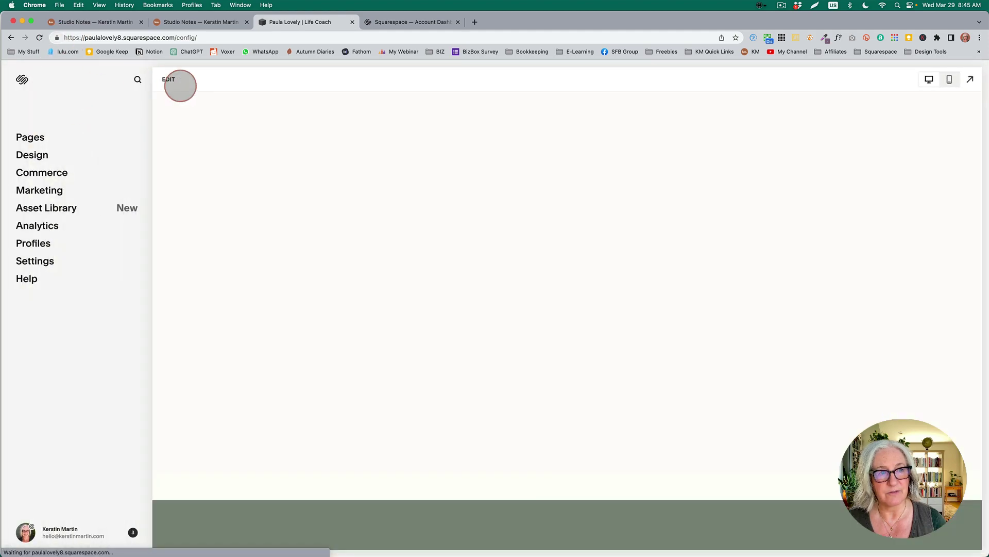
scroll(656, 272, "down", 8)
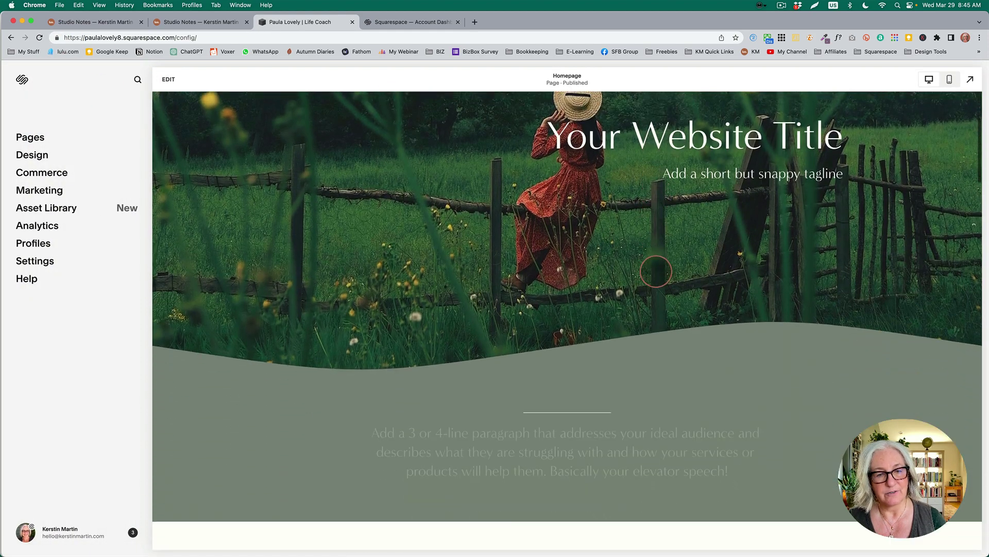
scroll(656, 272, "down", 7)
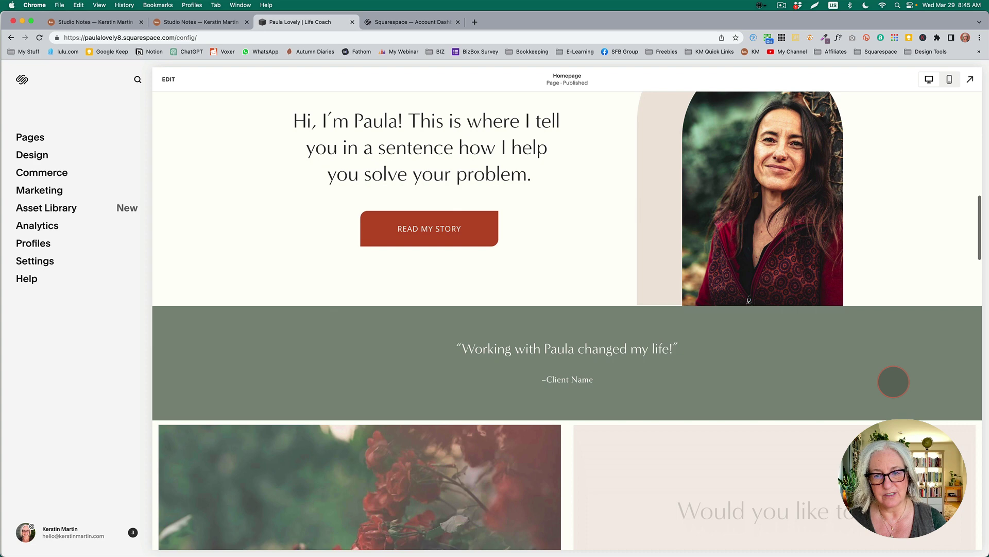
scroll(894, 382, "down", 5)
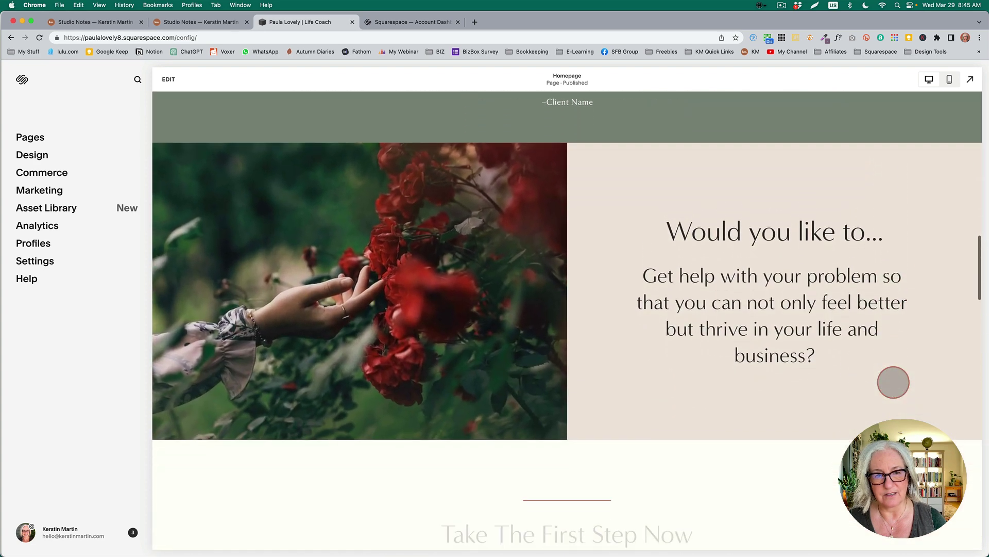
scroll(894, 382, "down", 2)
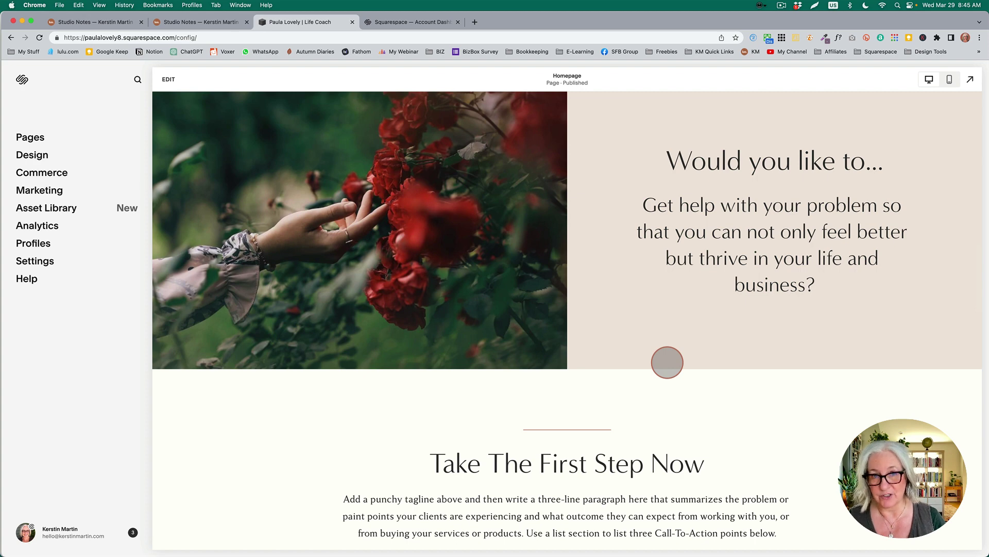
scroll(667, 363, "down", 5)
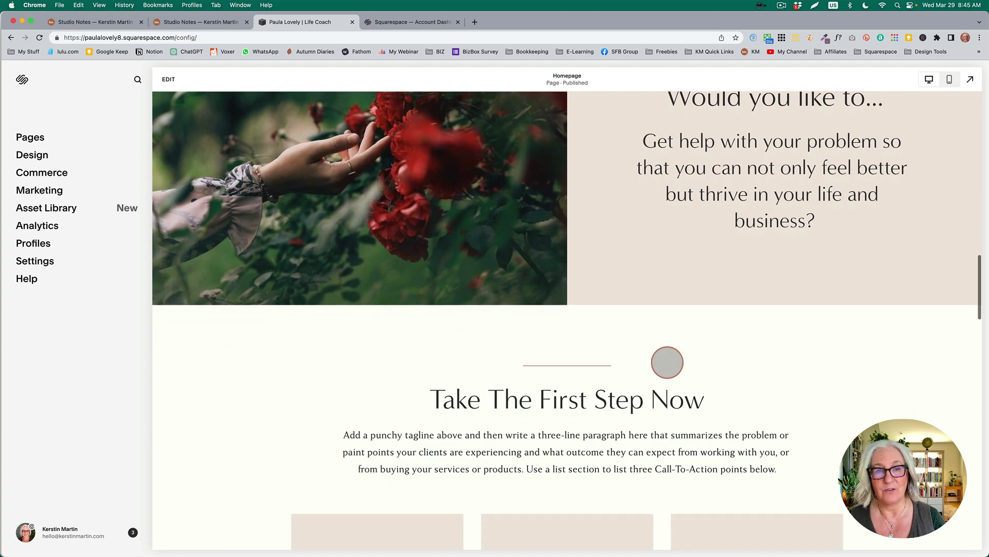
scroll(668, 363, "up", 3)
scroll(665, 361, "down", 2)
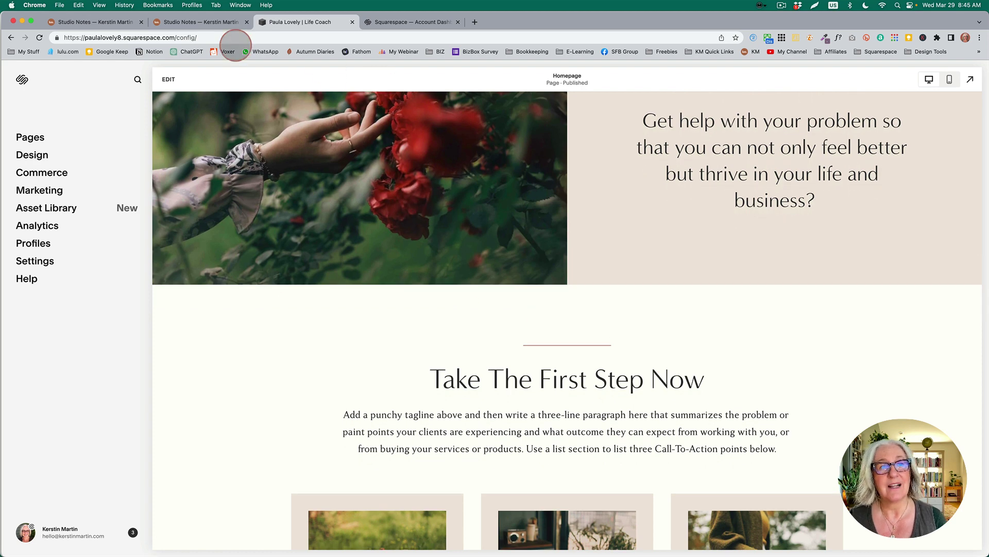
Step: Open the homepage editor and expand the rose image's Parallax effect settings
left_click(170, 78)
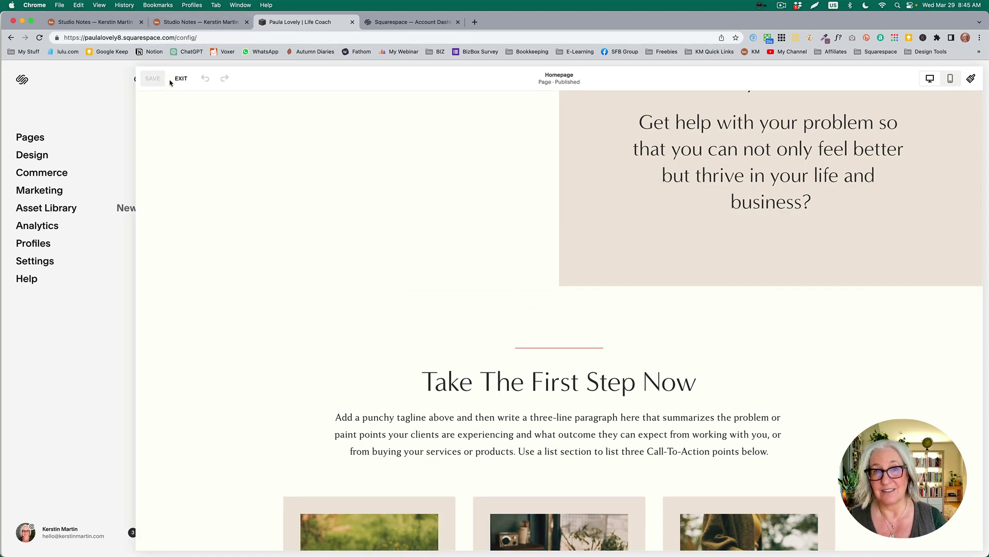
scroll(309, 237, "up", 3)
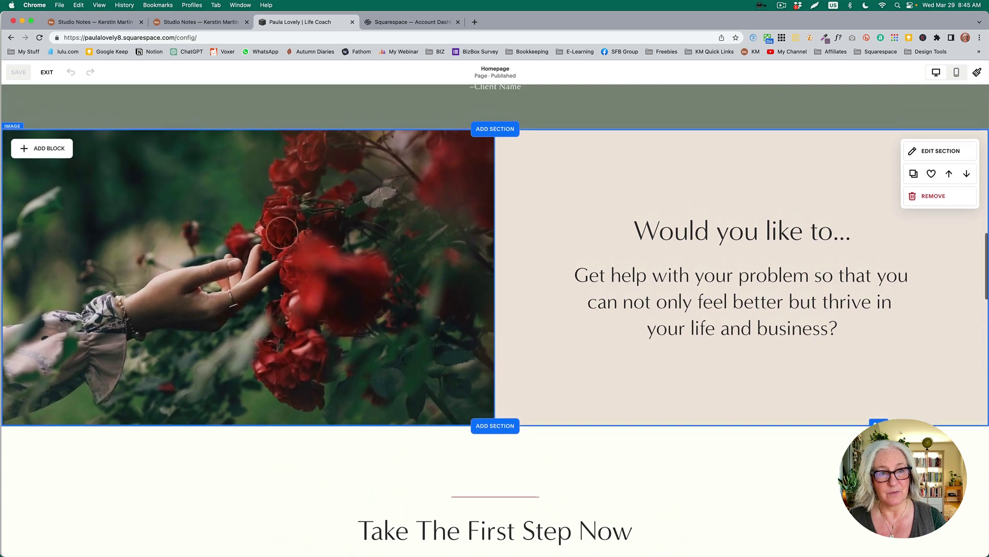
double_click(259, 247)
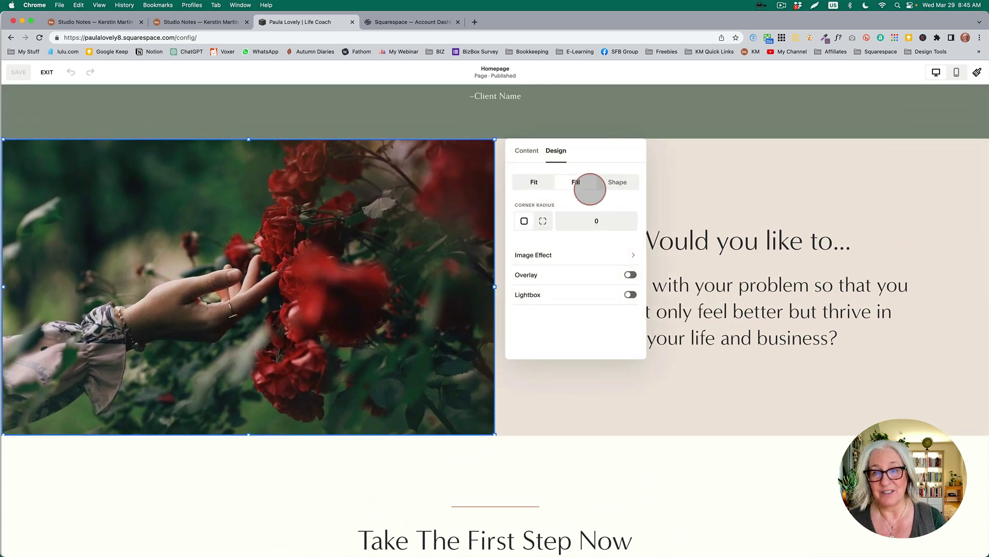
left_click(536, 254)
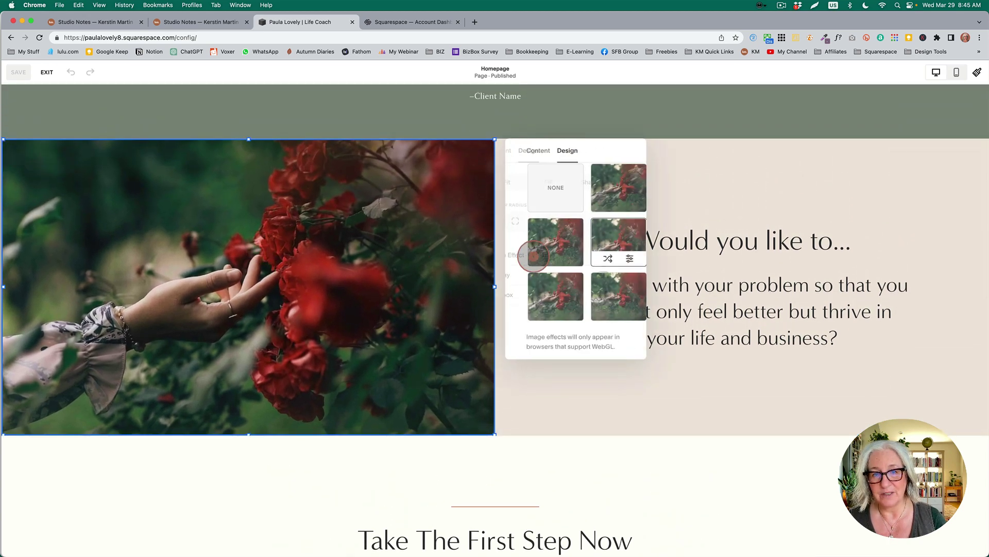
mouse_move(585, 258)
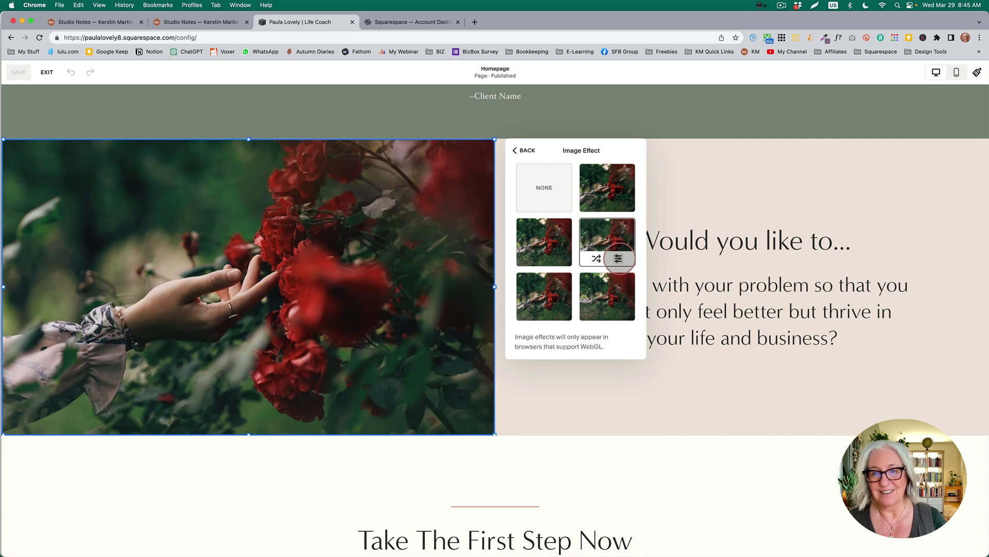
left_click(618, 258)
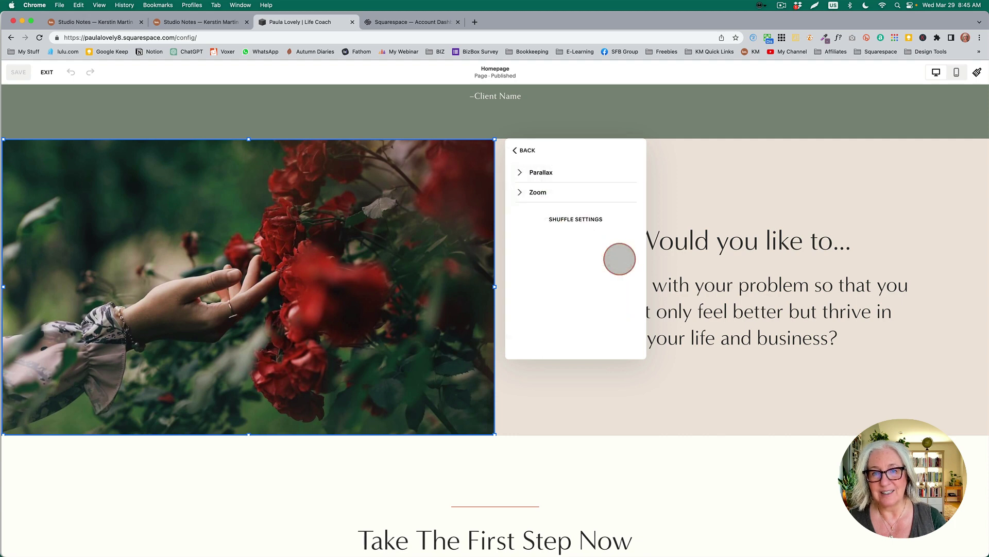
left_click(520, 172)
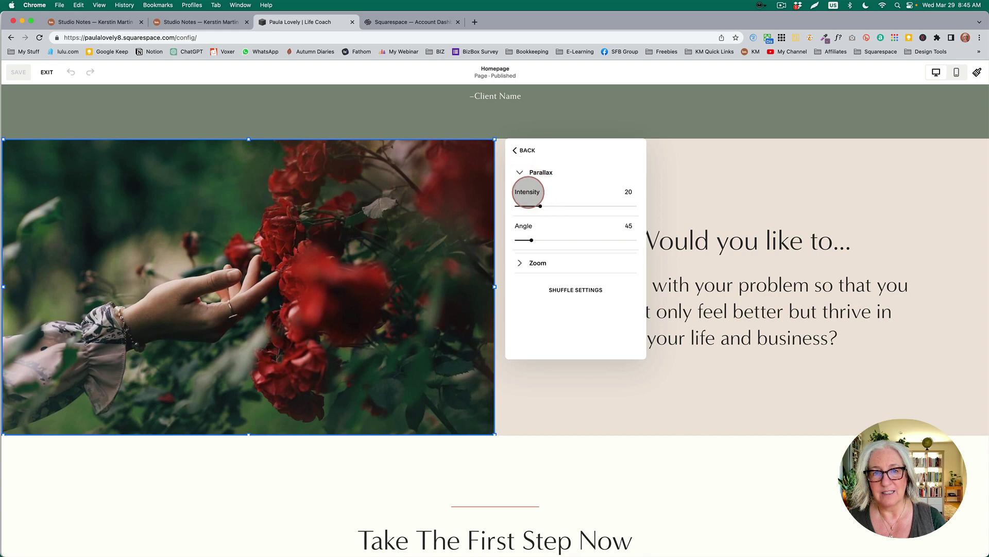
Step: Set parallax intensity to 40, angle to 90 and zoom start to 0
left_click_drag(540, 205, 564, 206)
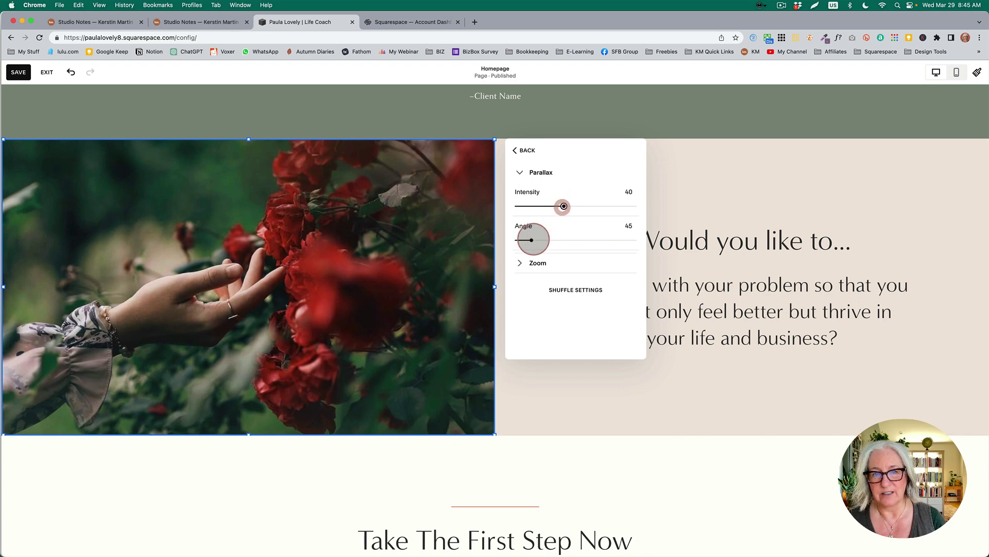
left_click_drag(533, 239, 532, 240)
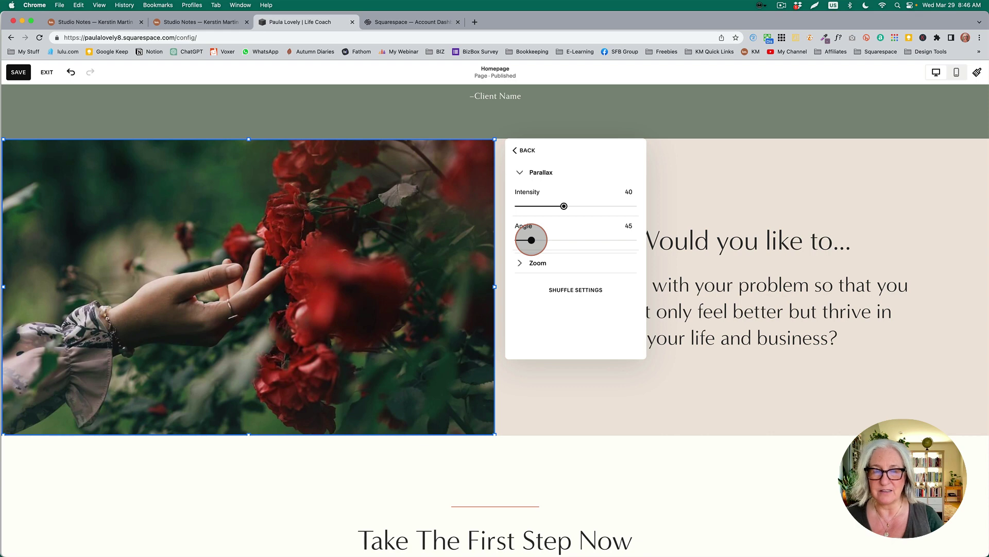
left_click_drag(531, 240, 546, 240)
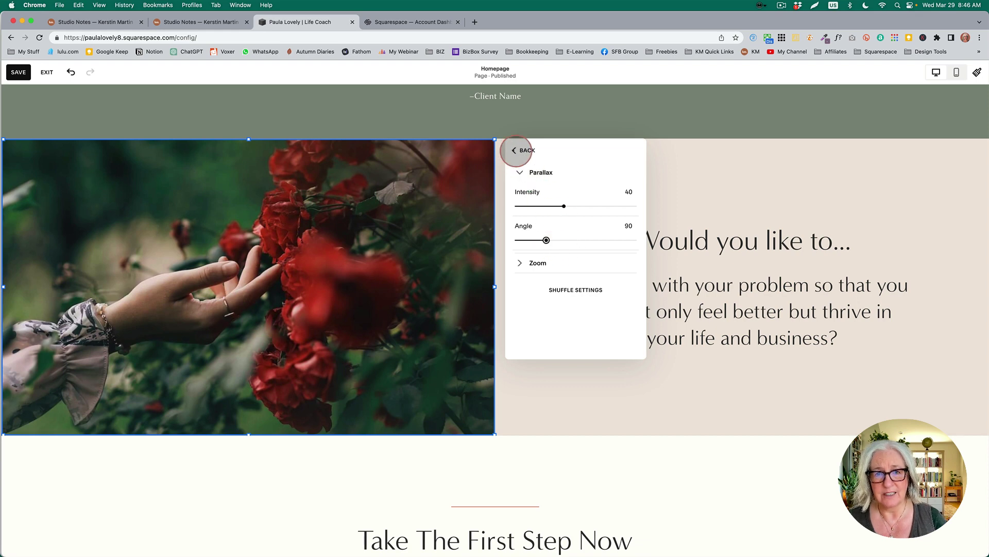
left_click(519, 263)
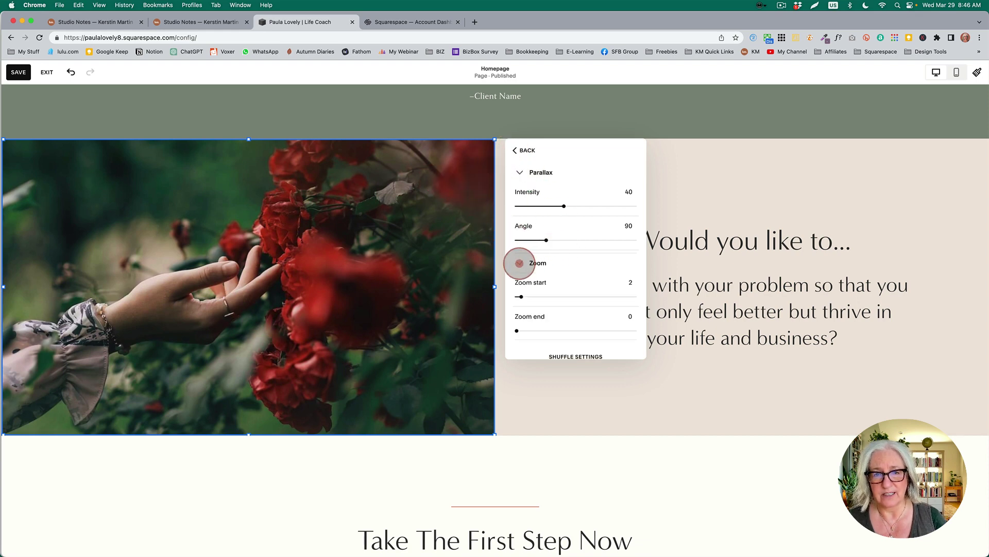
left_click_drag(519, 295, 516, 296)
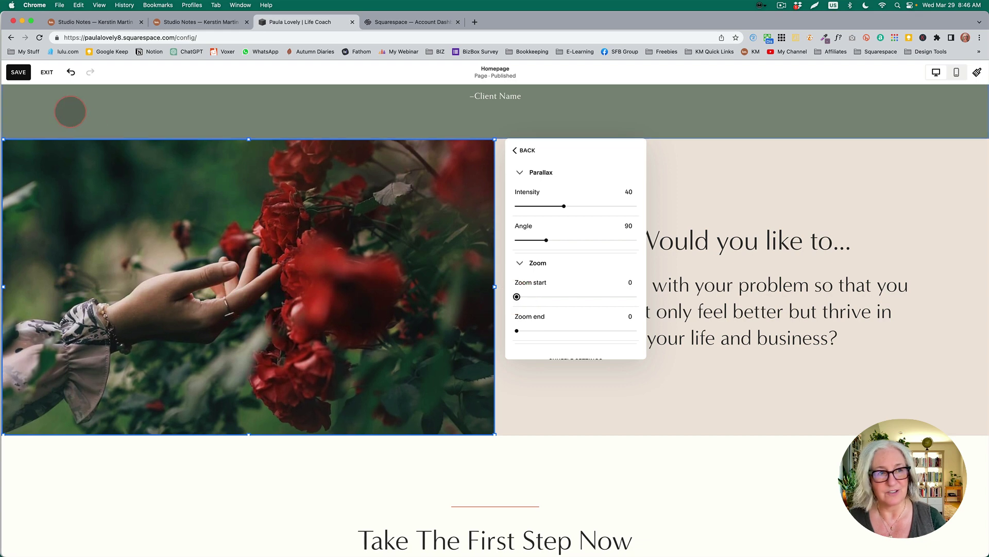
Step: Save the image effect changes and exit the editor
scroll(41, 93, "down", 1)
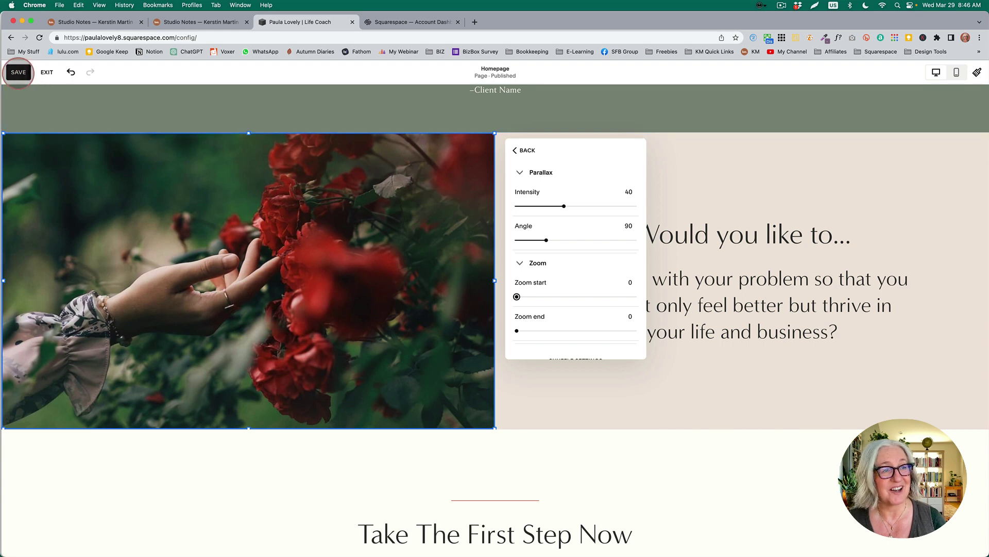
left_click(18, 72)
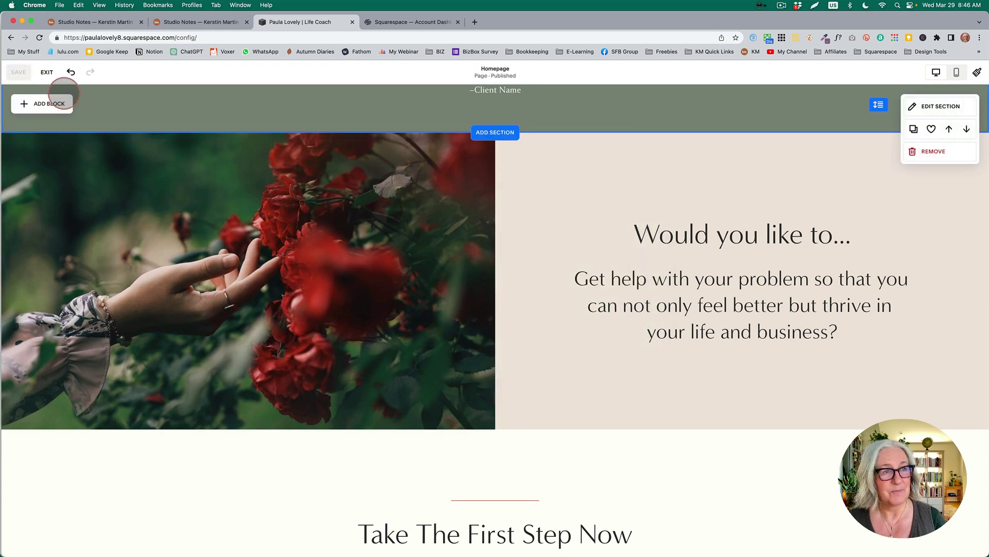
left_click(46, 72)
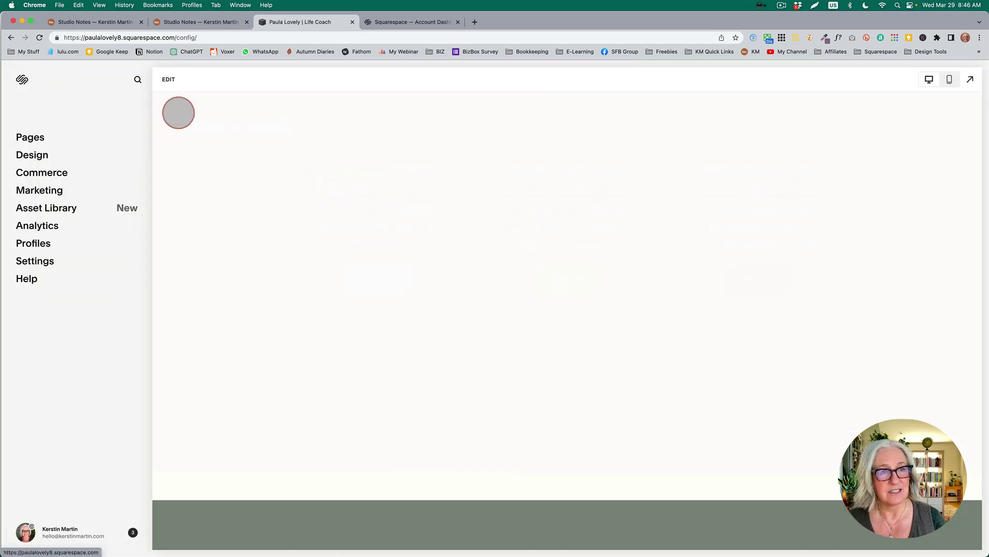
scroll(319, 186, "down", 10)
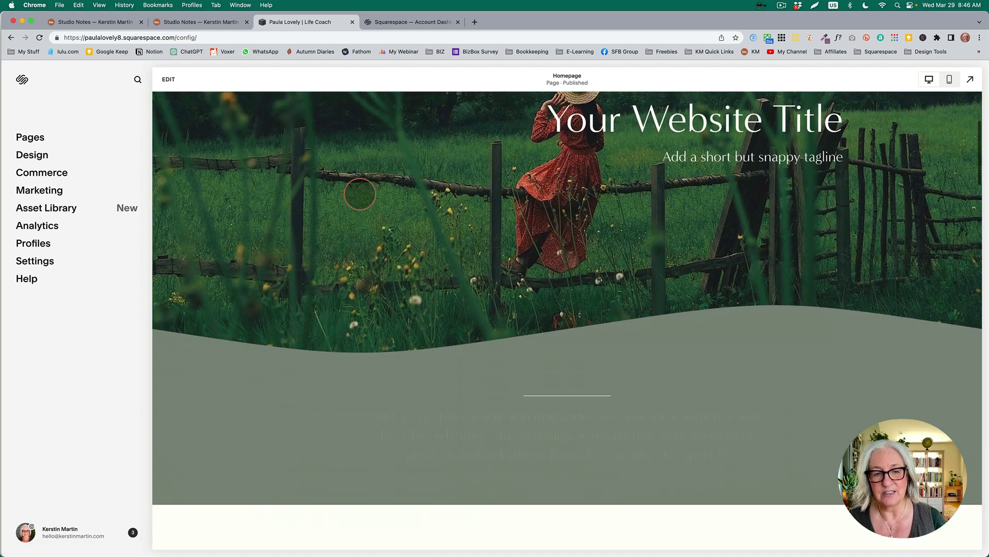
scroll(795, 323, "down", 15)
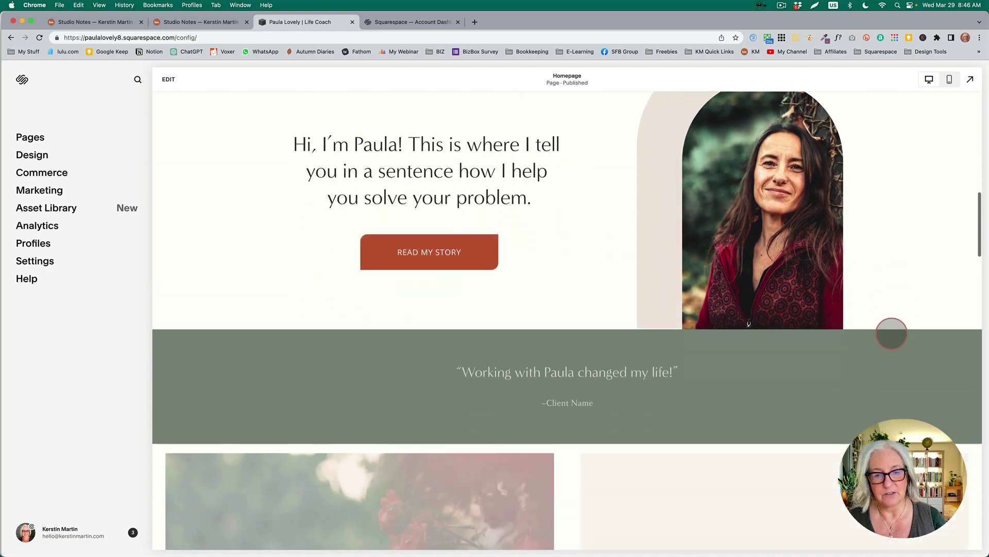
scroll(891, 333, "down", 8)
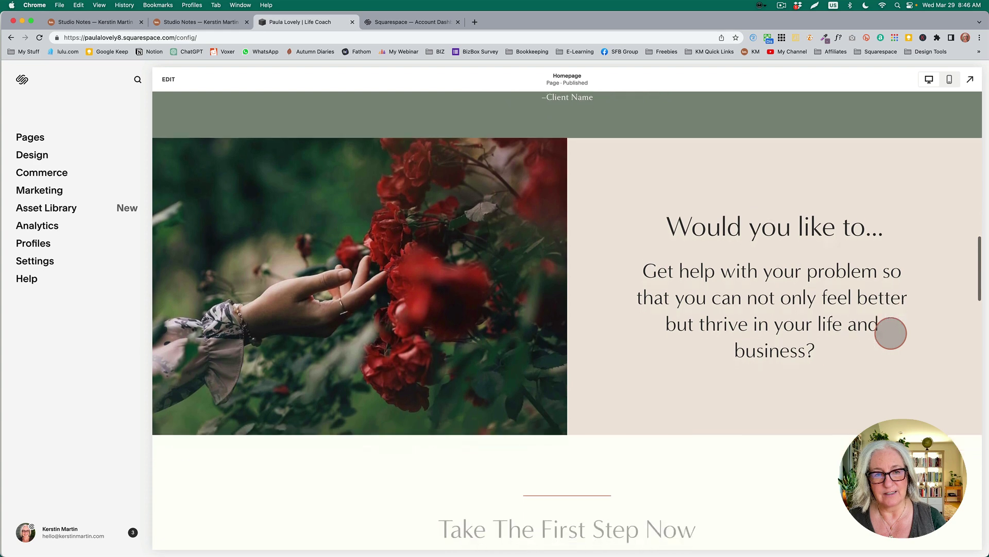
scroll(891, 333, "up", 3)
scroll(890, 331, "down", 3)
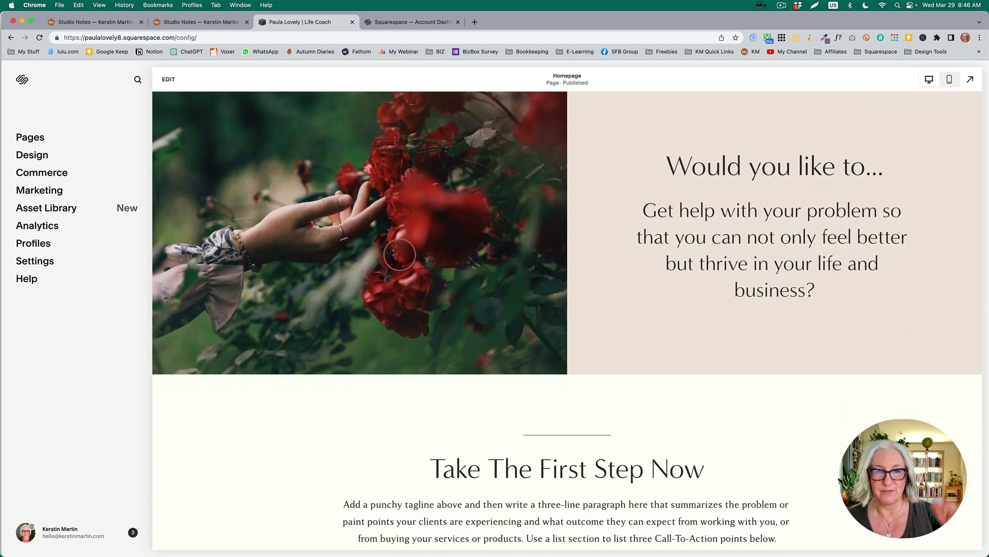
left_click(755, 349)
scroll(754, 348, "down", 2)
scroll(753, 347, "up", 4)
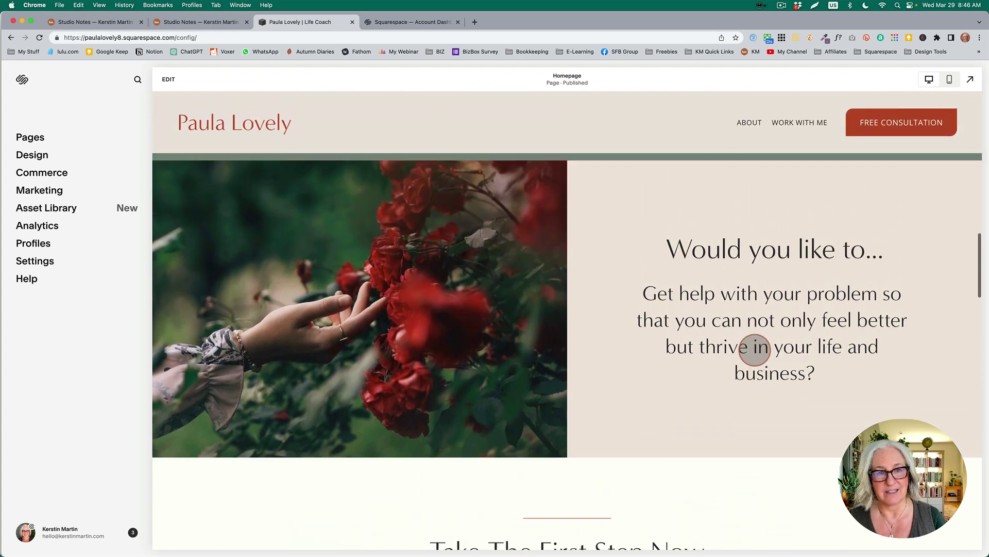
scroll(750, 364, "down", 2)
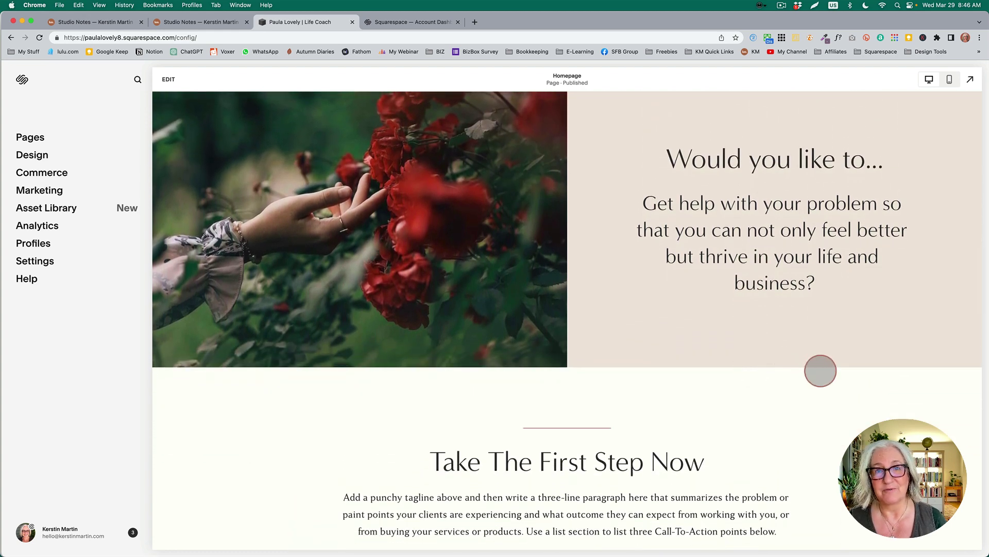
scroll(821, 373, "up", 2)
scroll(820, 373, "down", 4)
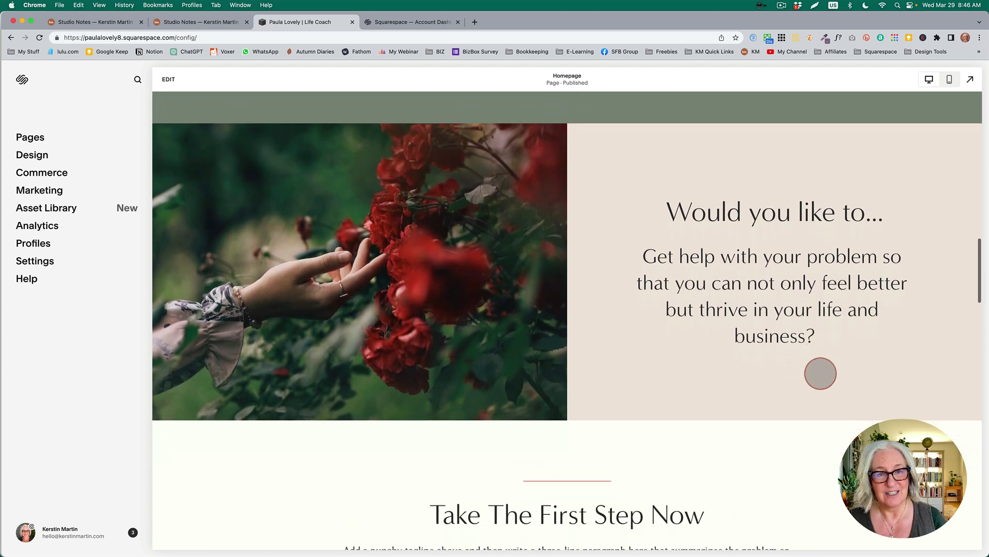
scroll(820, 372, "up", 3)
scroll(820, 373, "up", 3)
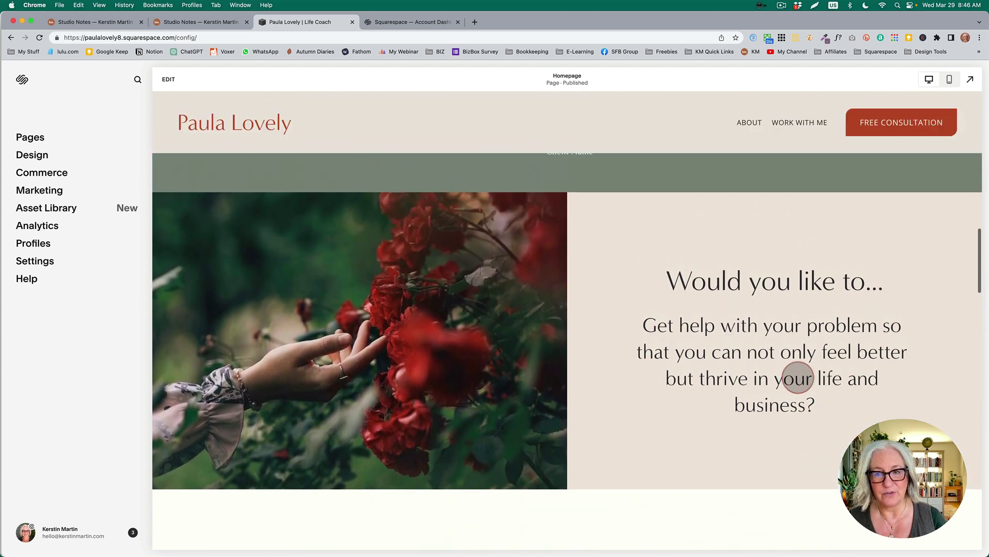
scroll(789, 376, "down", 4)
scroll(826, 381, "down", 1)
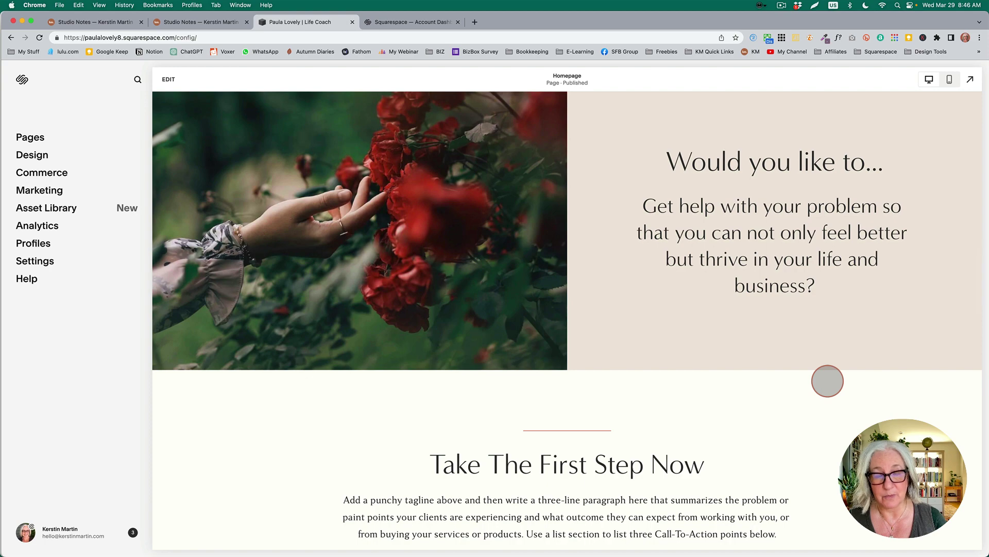
scroll(828, 381, "down", 5)
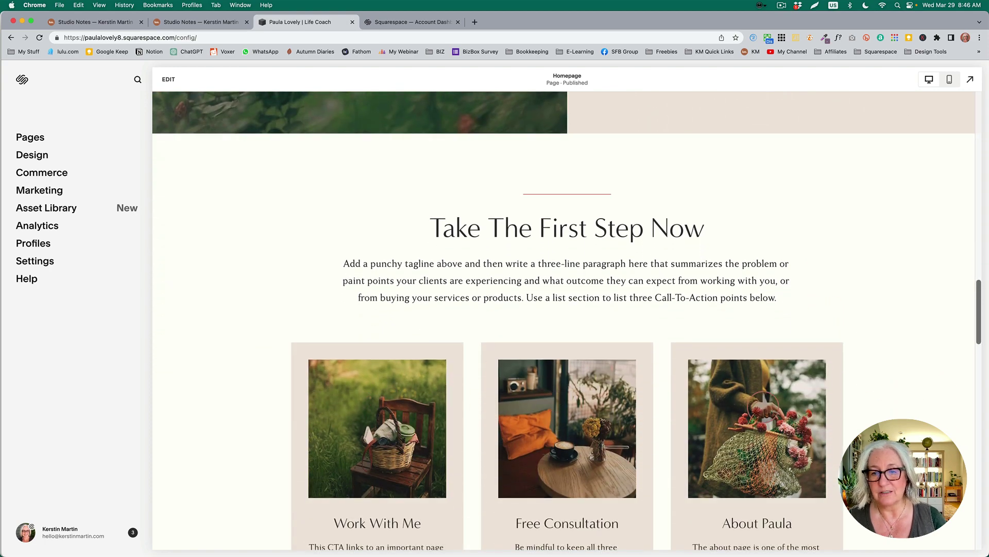
scroll(795, 382, "up", 6)
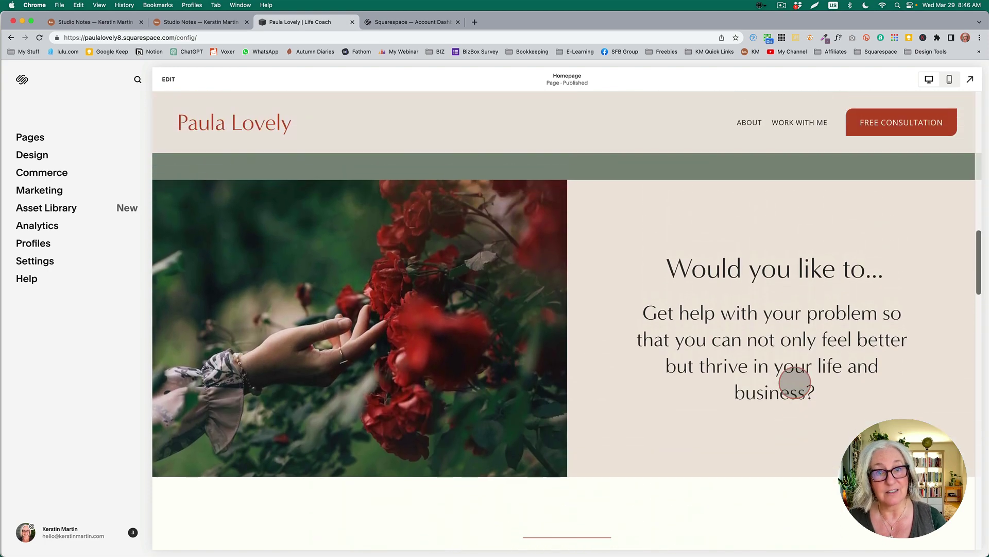
scroll(815, 420, "down", 3)
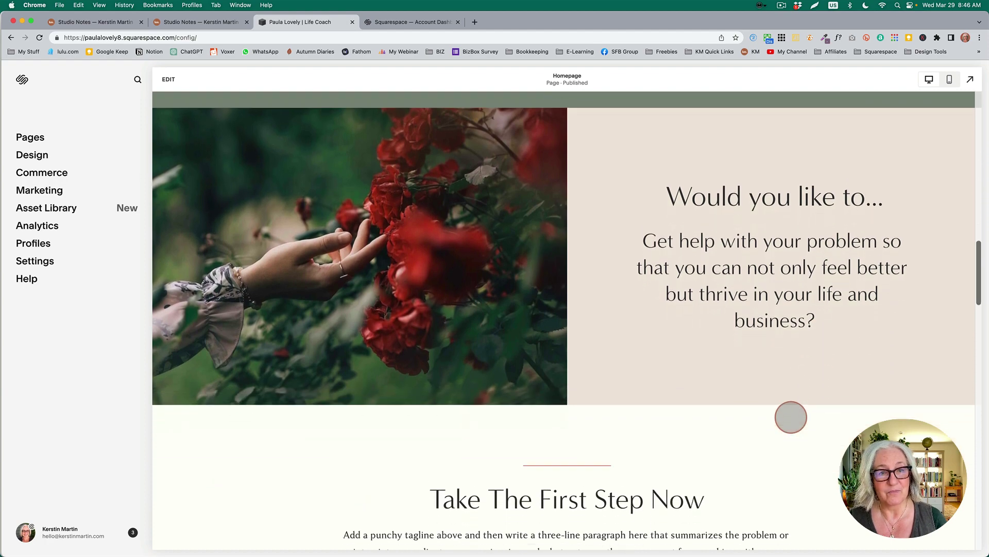
scroll(790, 415, "up", 4)
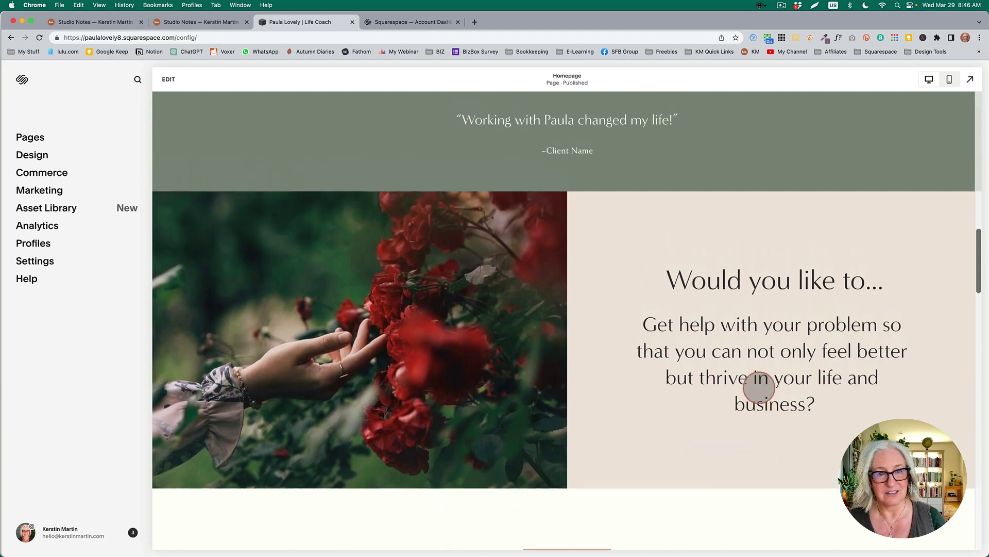
scroll(718, 331, "up", 1)
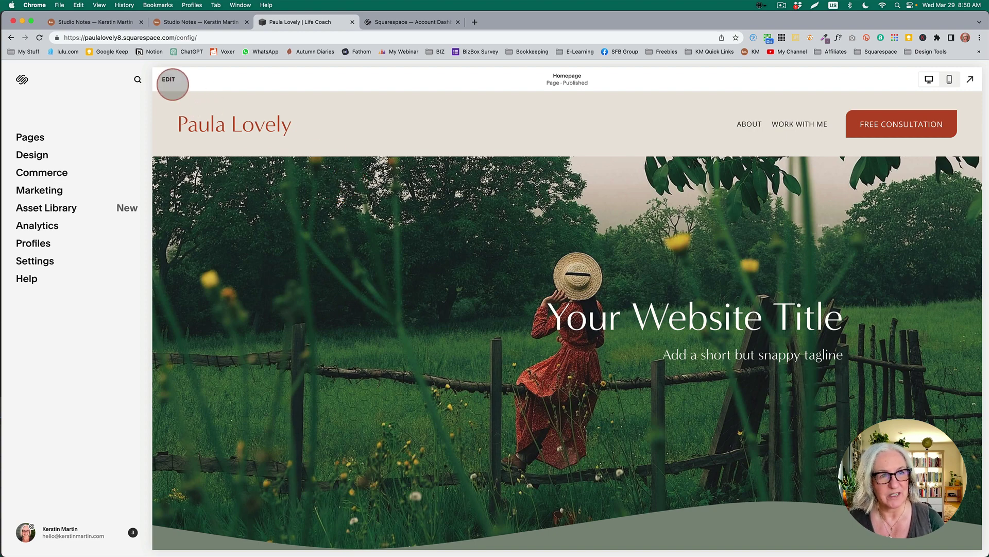
Step: In edit mode, revise the 'Hi, I'm Paula!' heading text block and save the page
left_click(168, 79)
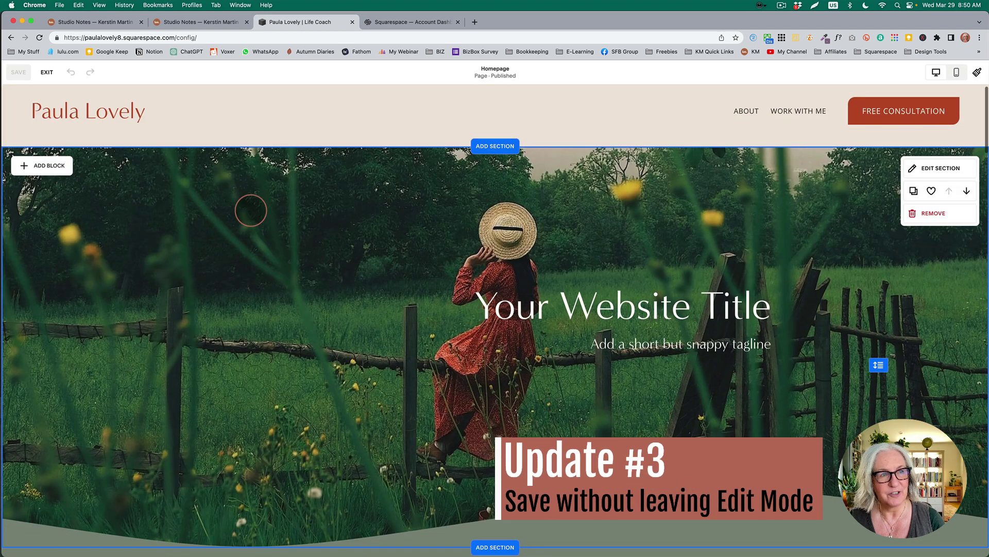
scroll(250, 204, "down", 1)
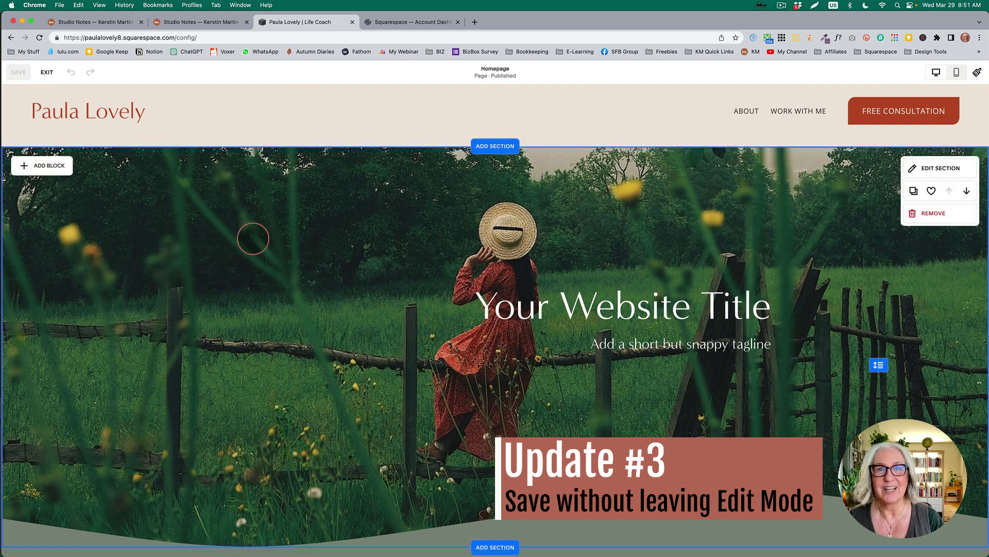
scroll(391, 316, "down", 6)
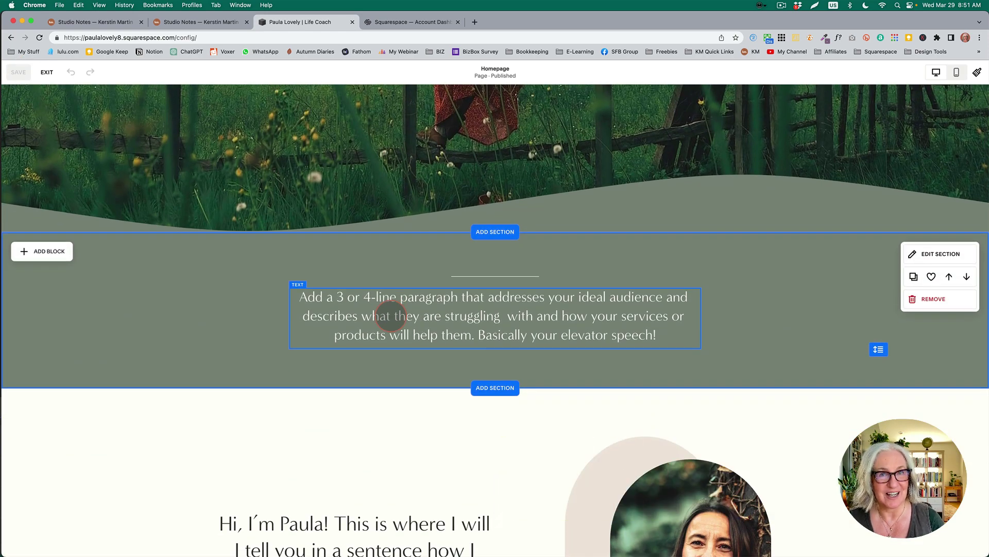
scroll(415, 365, "down", 3)
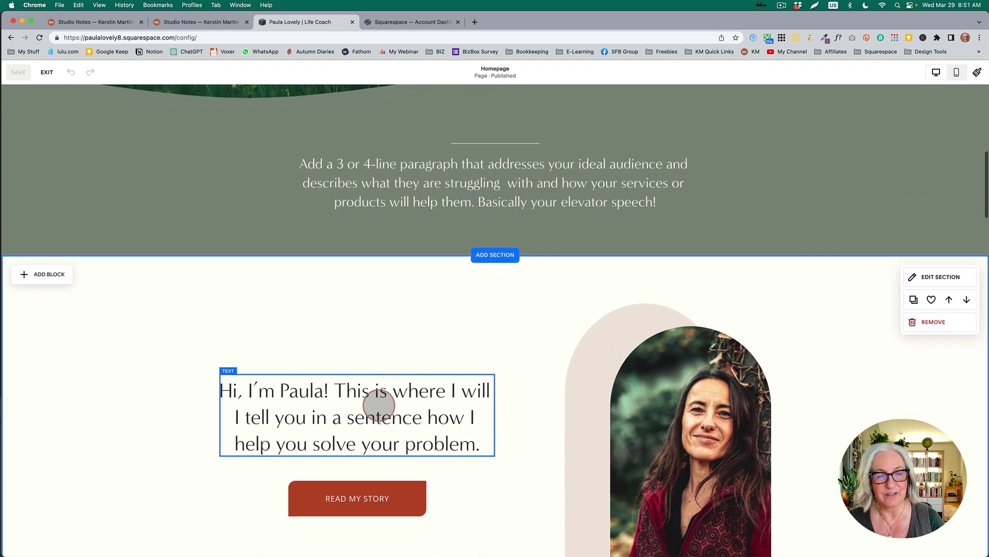
left_click(380, 390)
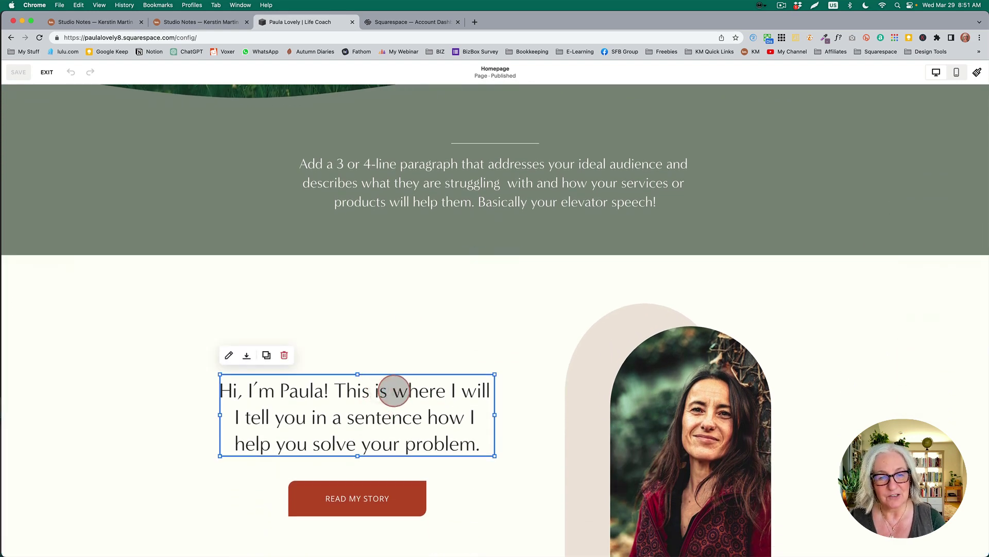
left_click(411, 392)
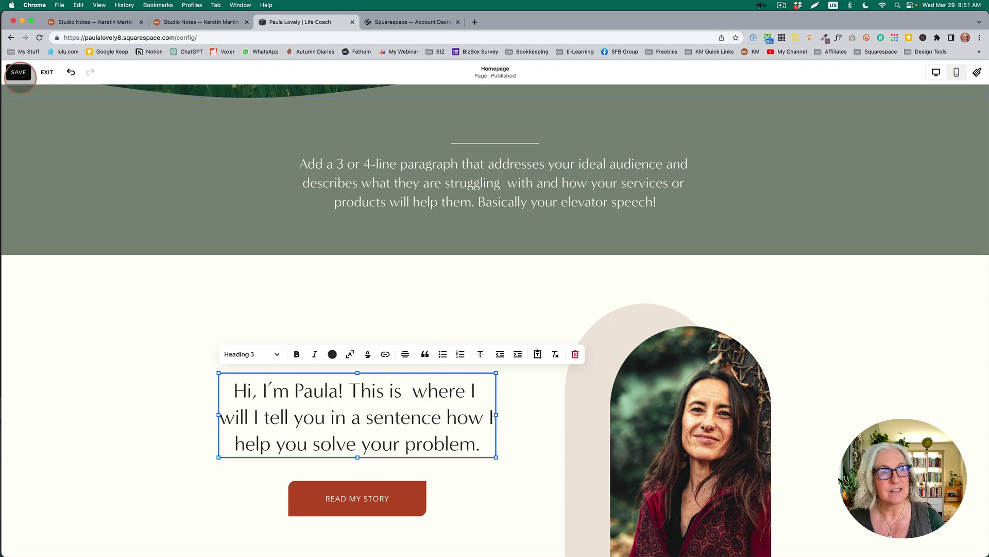
left_click(19, 72)
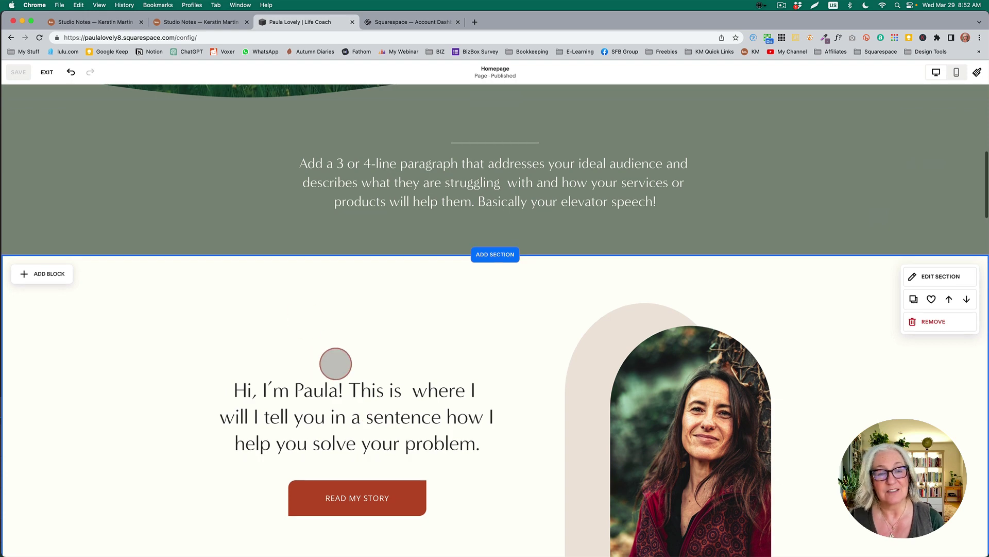
Step: Save the page and leave the editor for the site preview
left_click(20, 72)
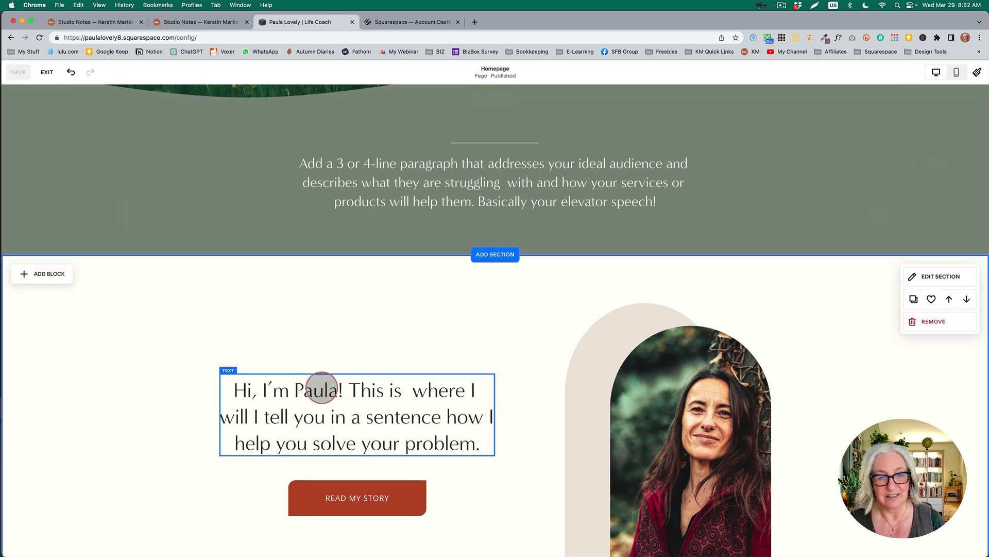
left_click(384, 390)
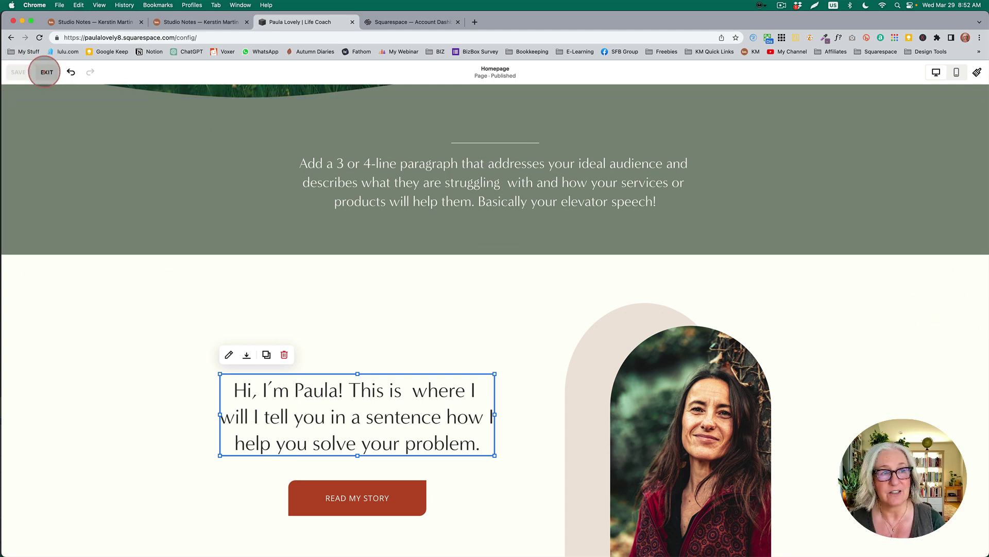
left_click(46, 72)
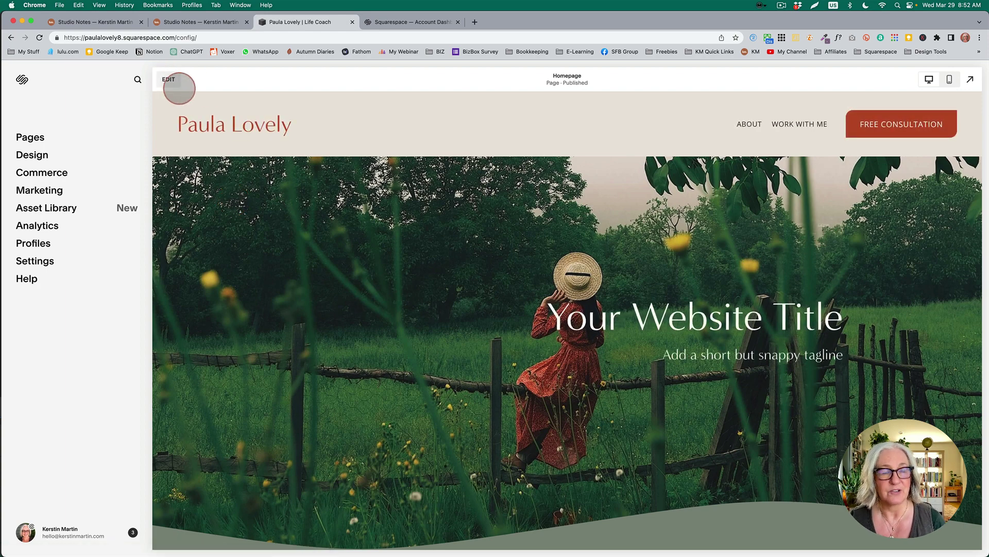
Step: Reopen the homepage editor, remove the stray space in the heading, and save on exit
left_click(176, 84)
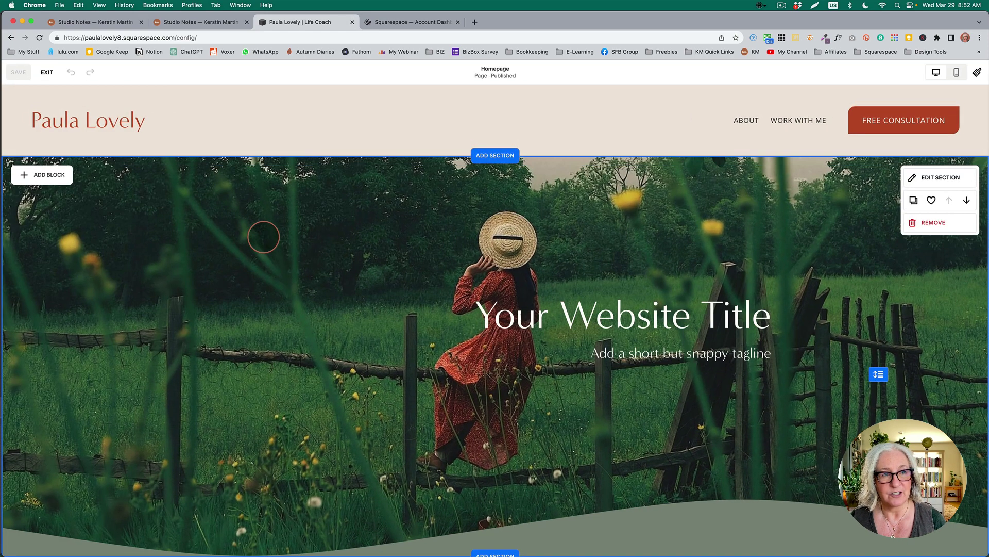
scroll(263, 237, "down", 15)
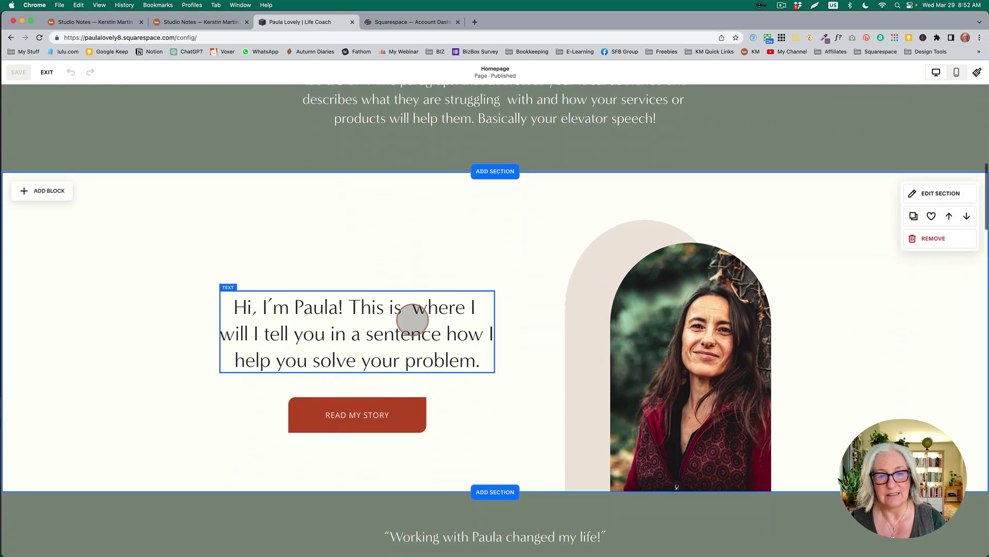
left_click(412, 317)
left_click(412, 317)
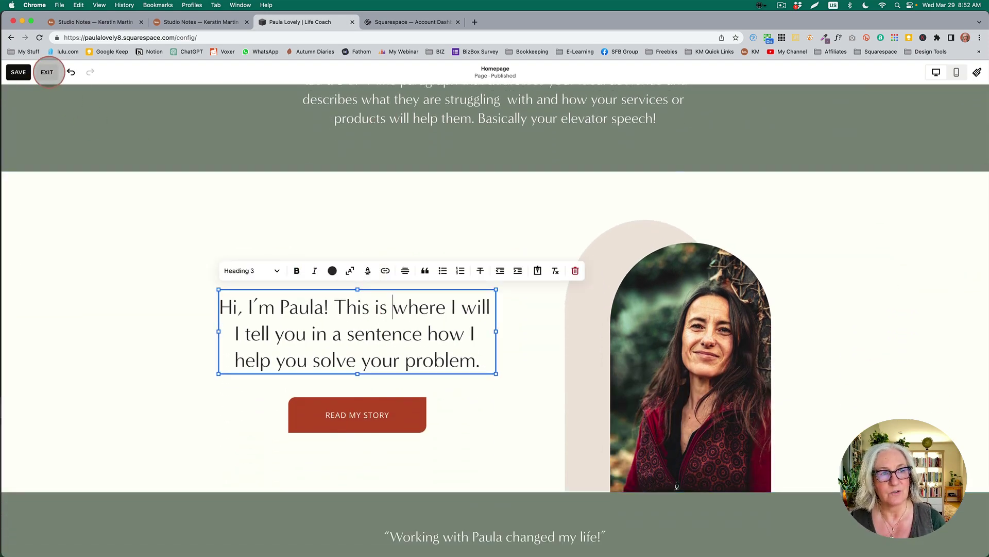
left_click(47, 72)
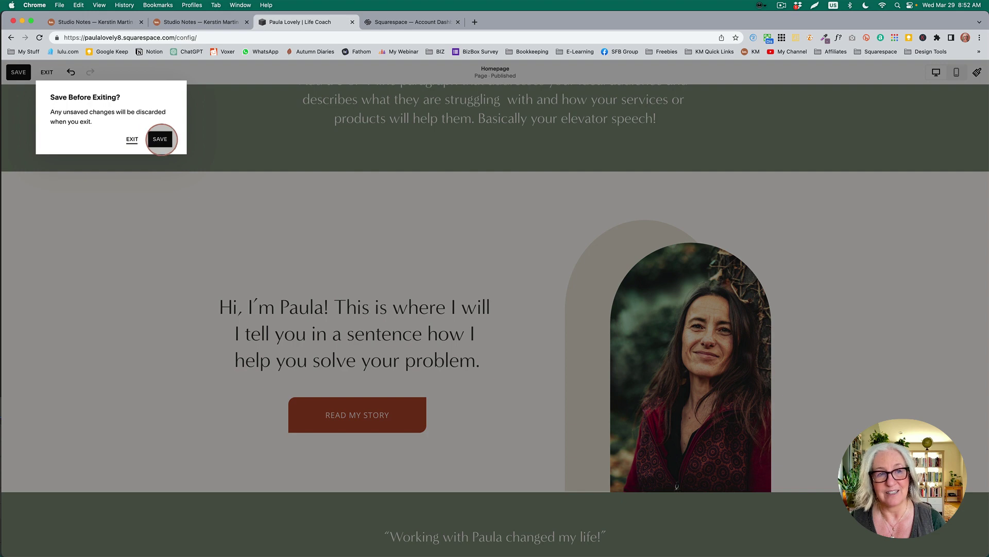
left_click(160, 139)
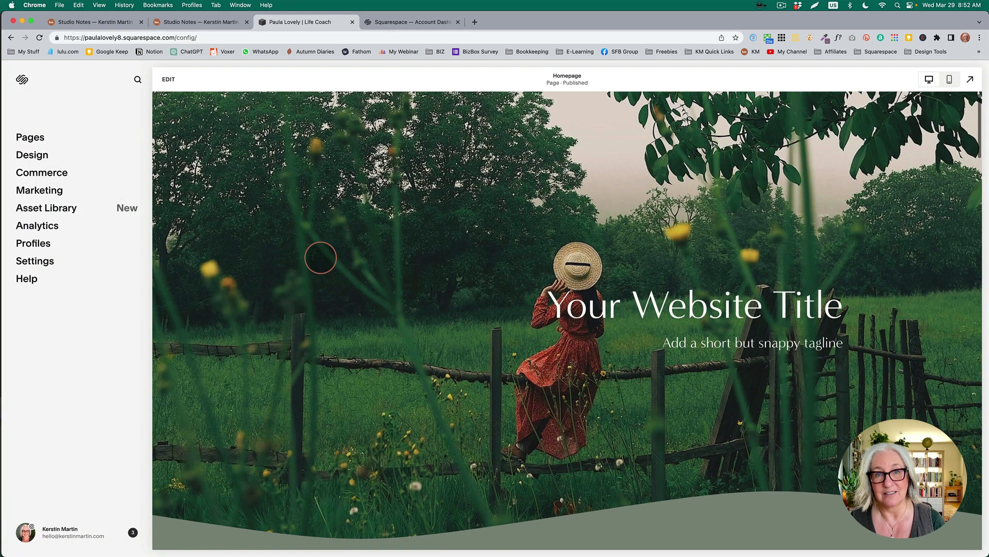
Step: Scroll down the homepage preview, then switch to the Squarespace Account Dashboard tab
scroll(320, 258, "down", 5)
scroll(320, 258, "down", 3)
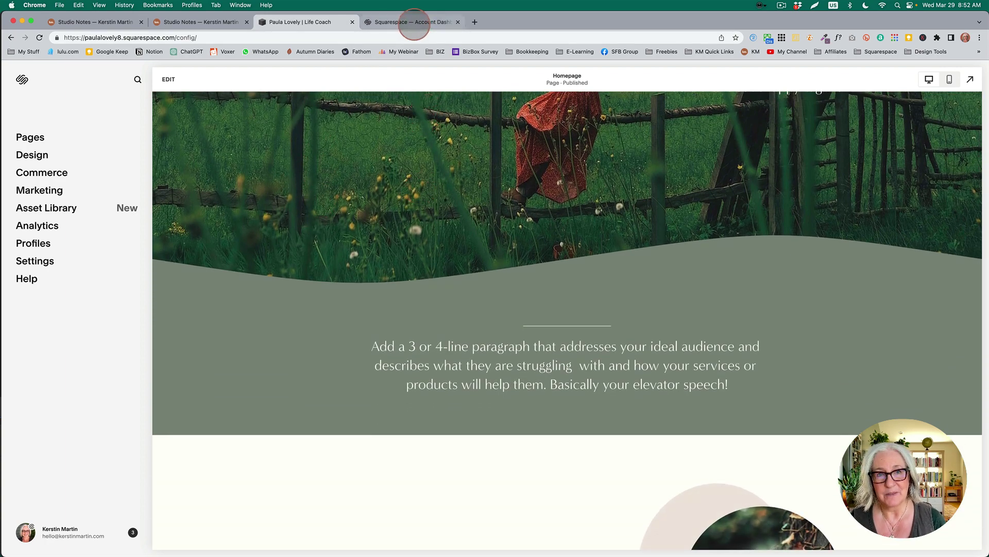
left_click(414, 24)
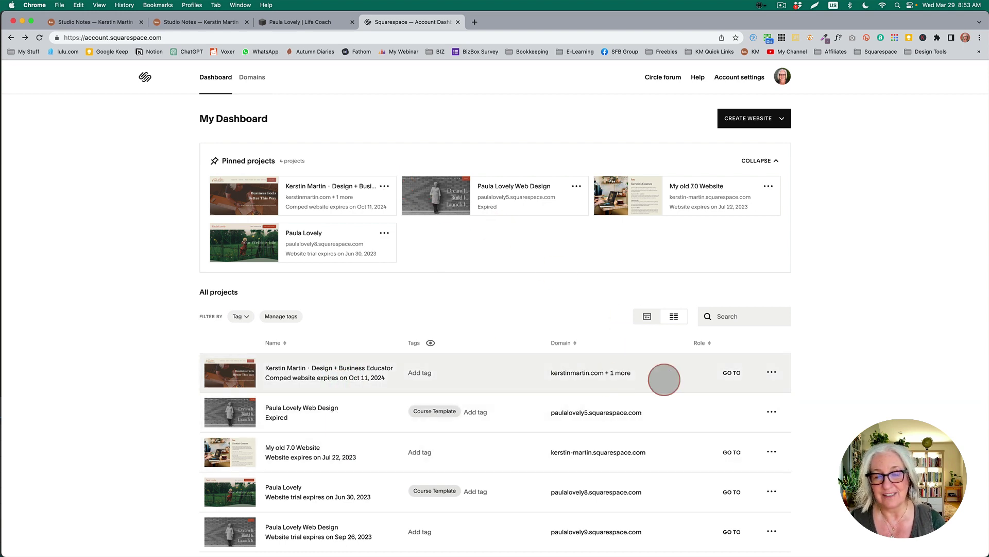
Step: Pin the Sustainable Marketing Studio project to the dashboard
left_click(772, 372)
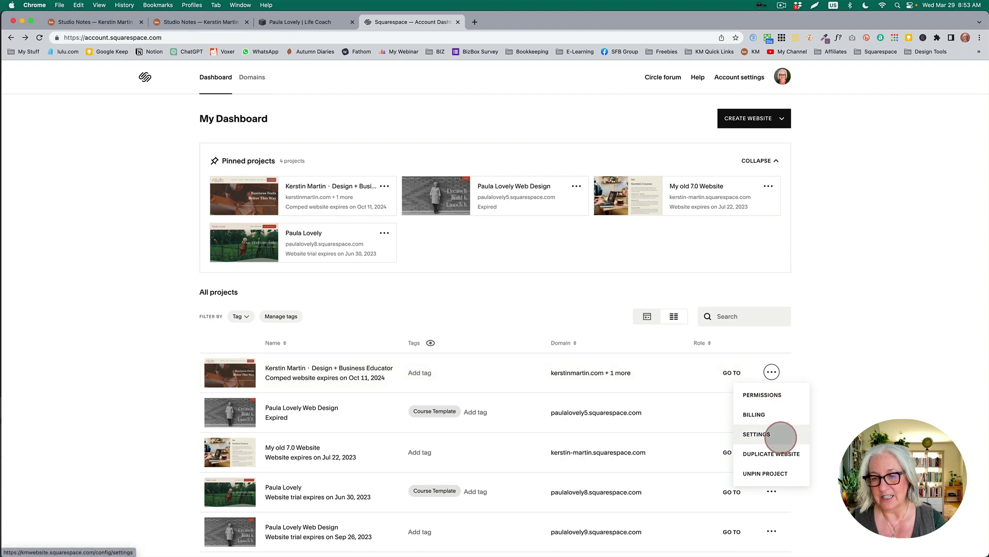
left_click(824, 449)
scroll(819, 454, "down", 5)
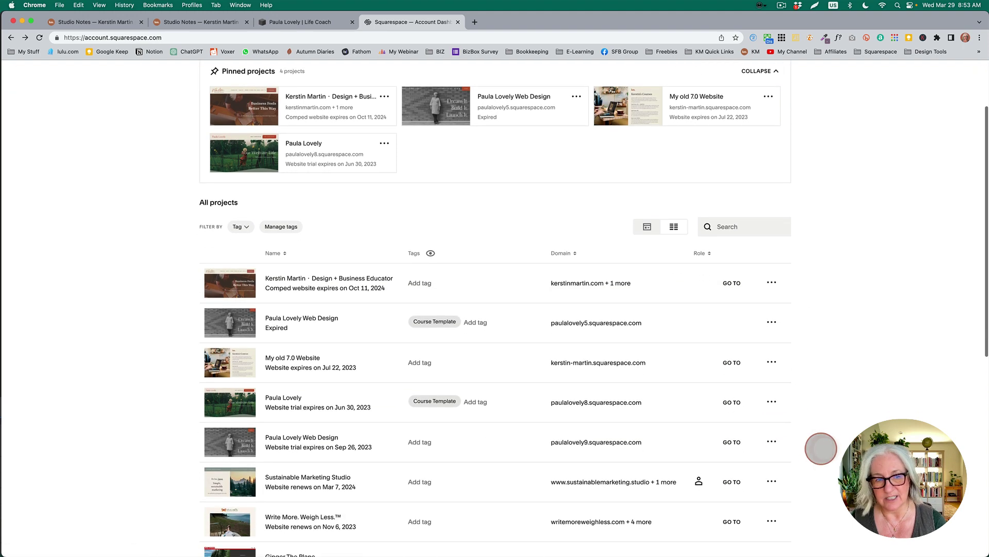
scroll(801, 457, "down", 1)
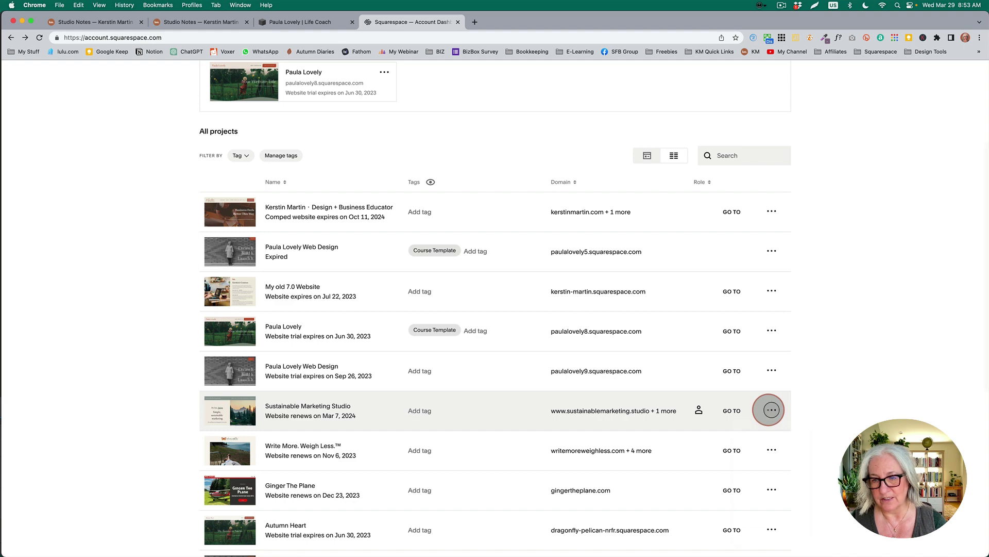
left_click(772, 409)
left_click(772, 510)
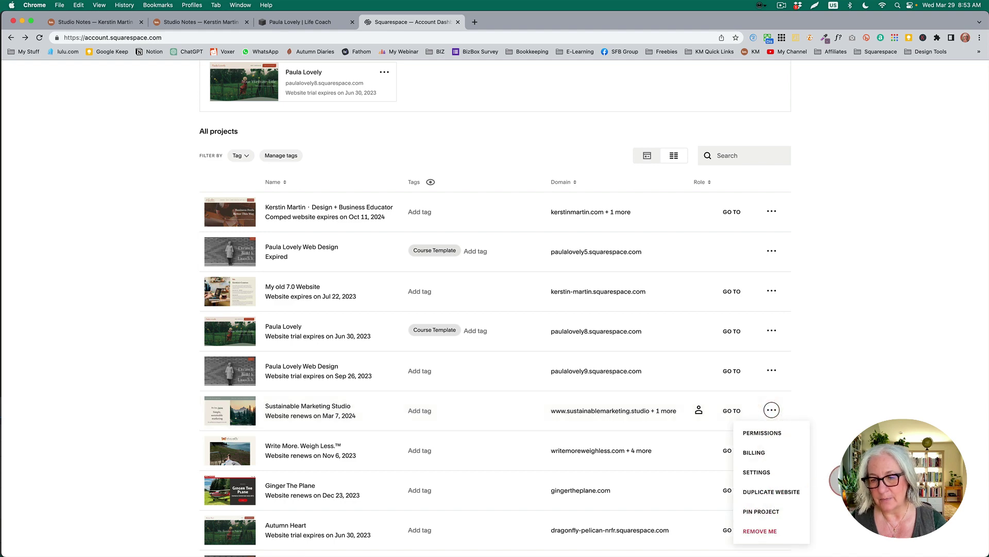
Step: Add the Course Template tag to the Web Design project whose trial expires Sep 26, 2023
scroll(457, 166, "down", 1)
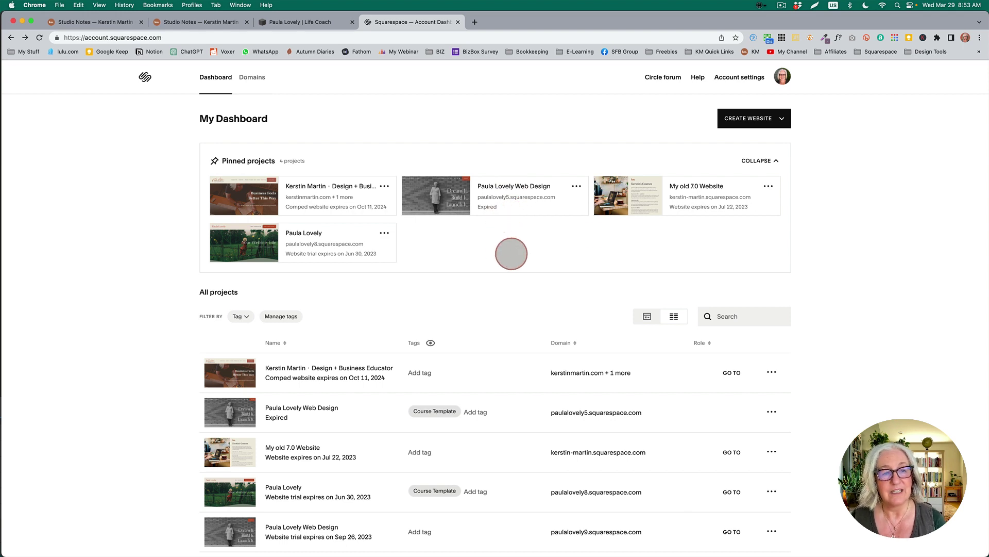
scroll(503, 261, "down", 1)
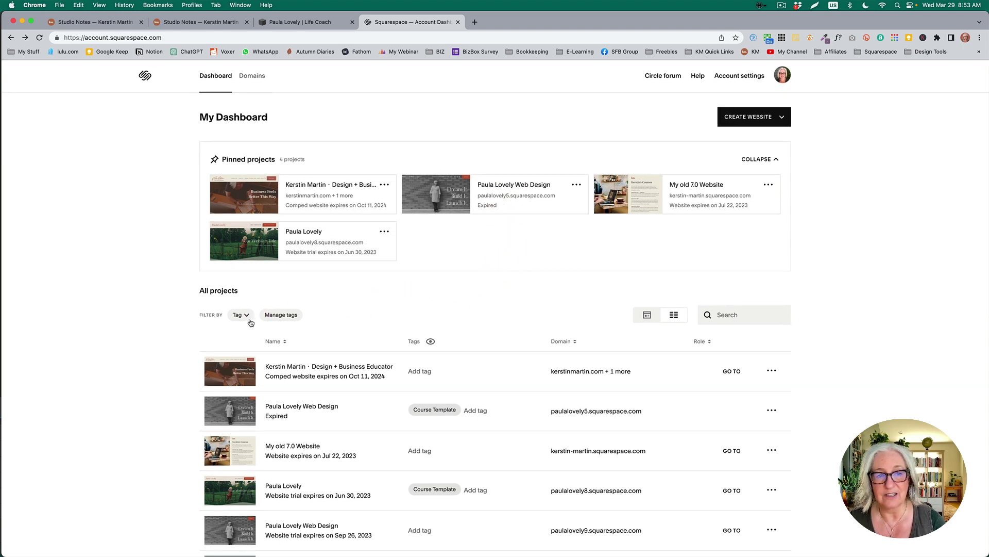
scroll(428, 296, "down", 3)
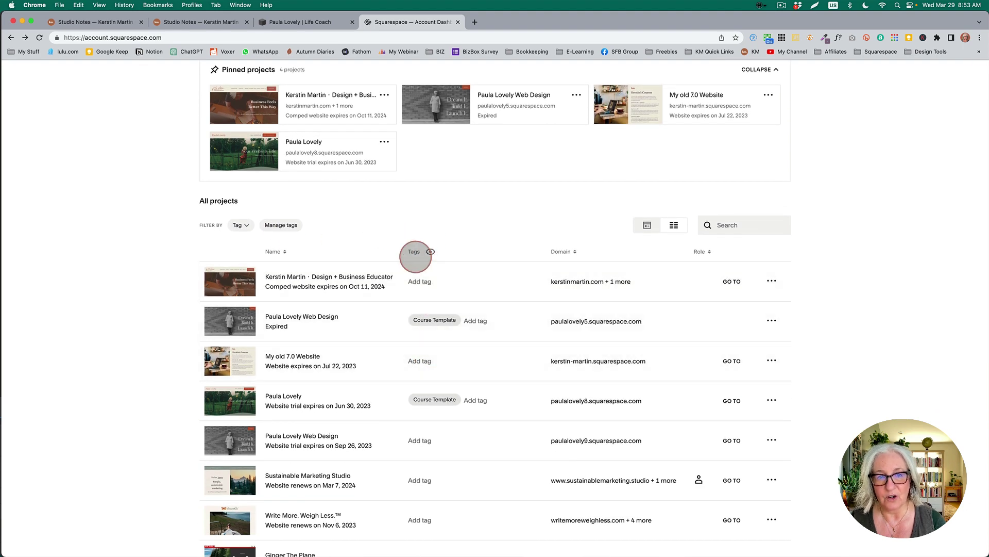
scroll(422, 319, "down", 4)
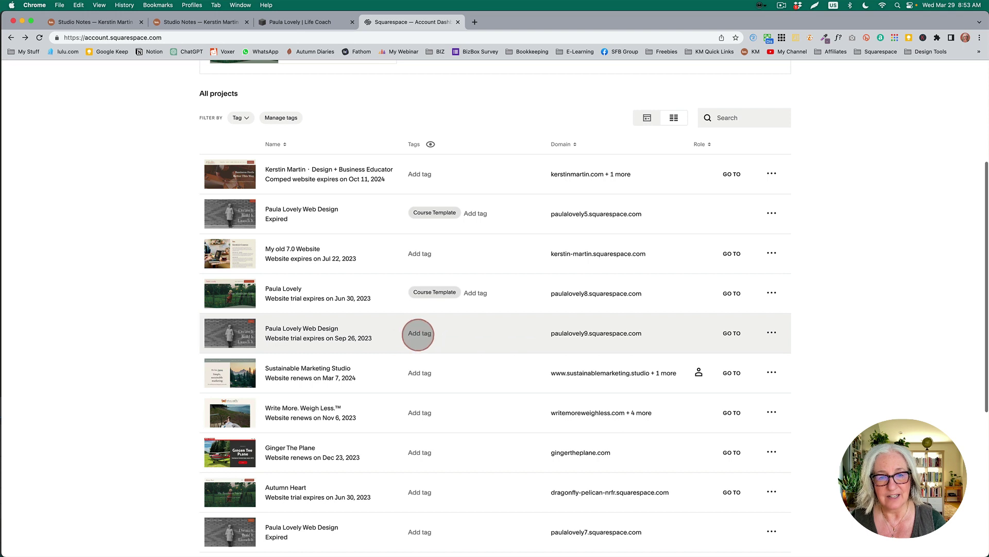
left_click(417, 332)
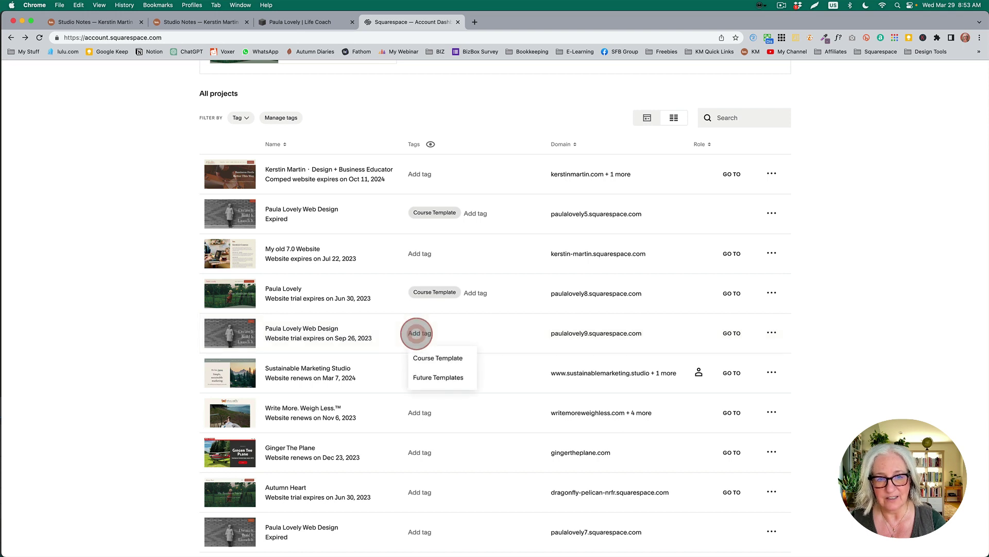
left_click(431, 358)
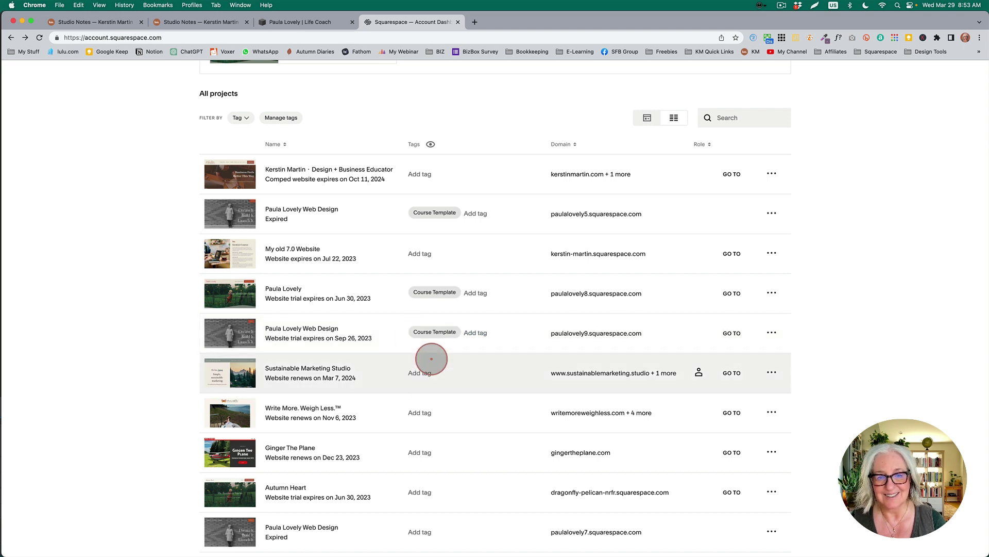
scroll(361, 268, "up", 3)
left_click(246, 240)
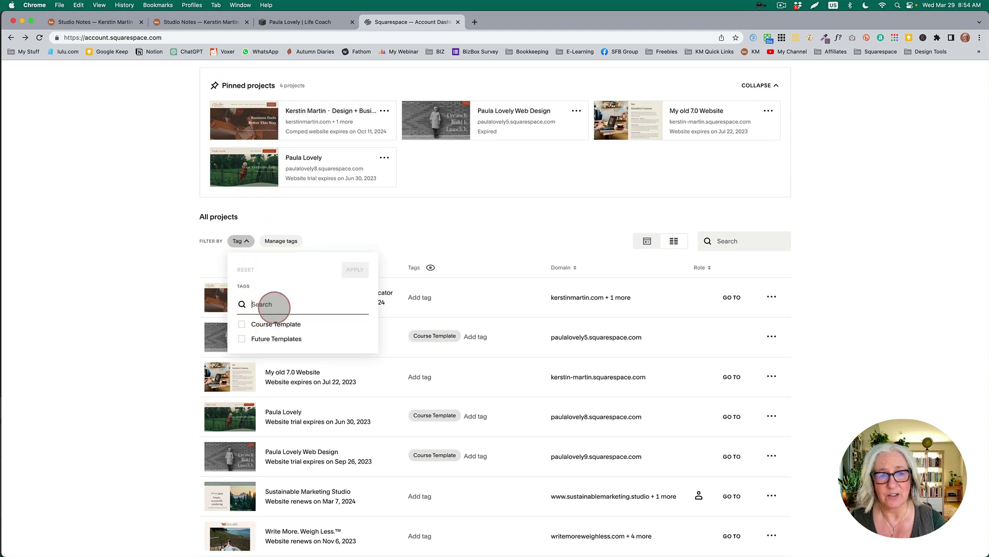
Step: Filter the project list by the Course Template tag, then glance at Manage tags and close it
left_click(342, 231)
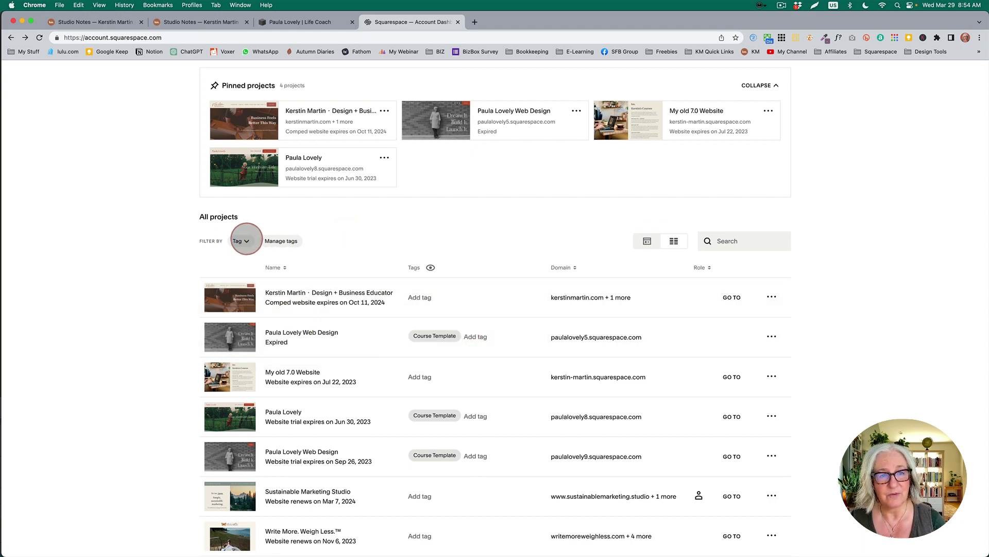
left_click(245, 241)
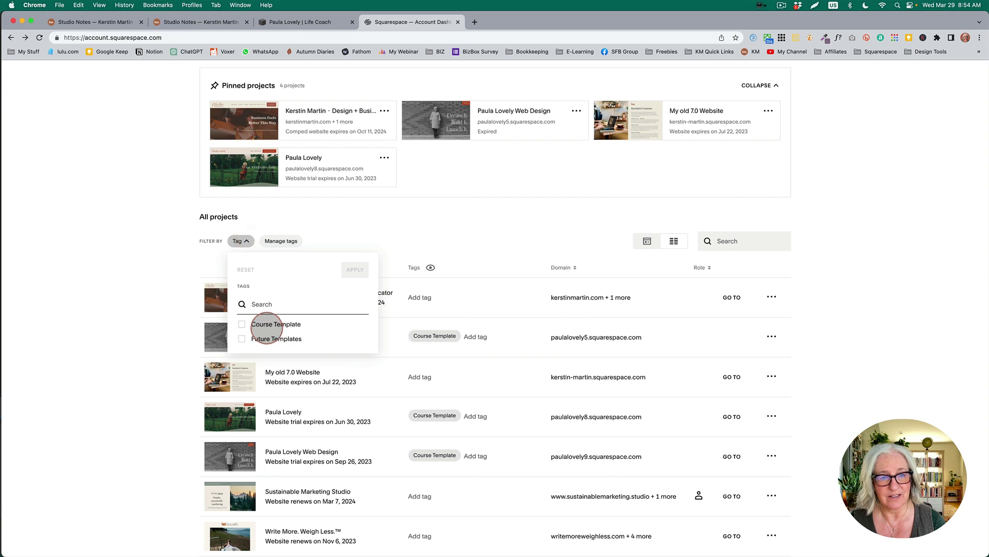
left_click(241, 324)
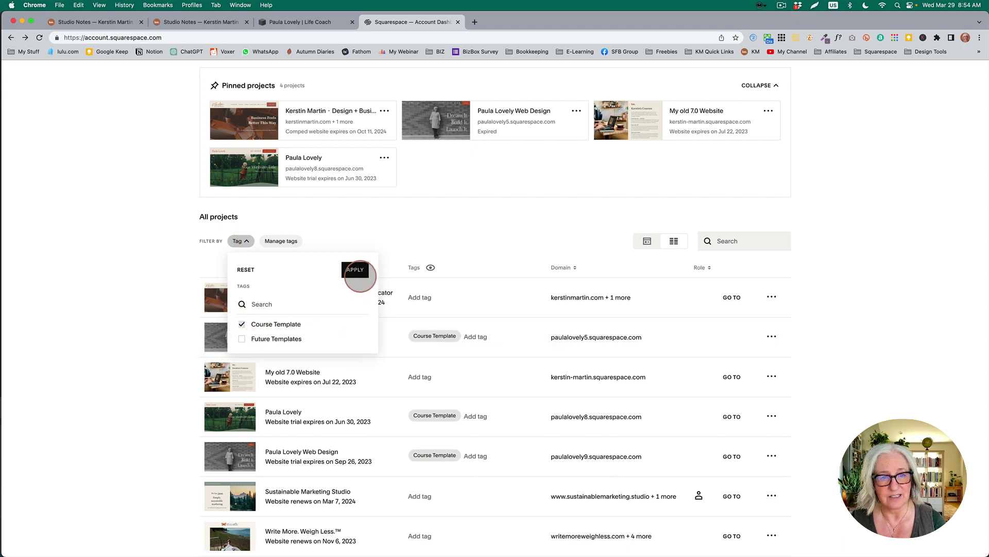
left_click(355, 269)
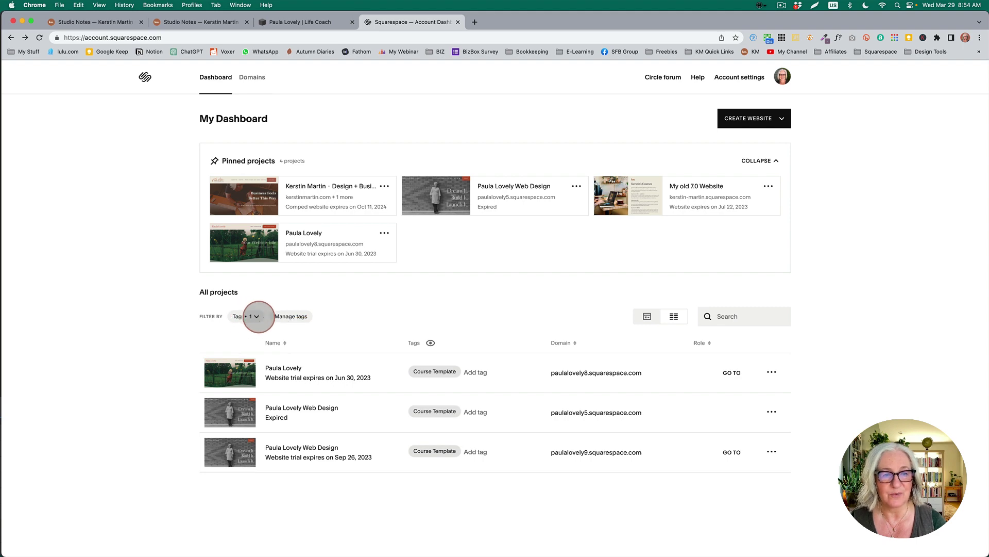
left_click(291, 317)
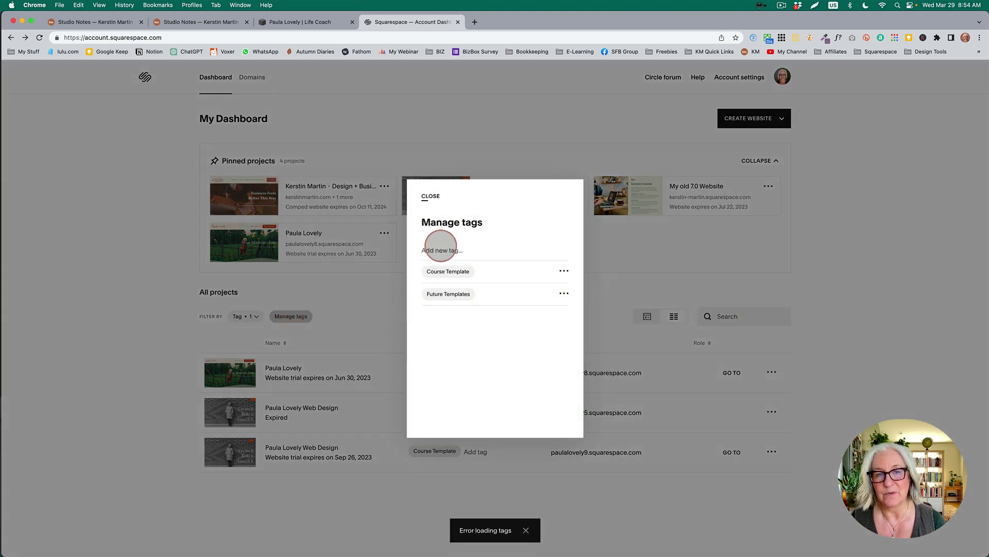
left_click(431, 195)
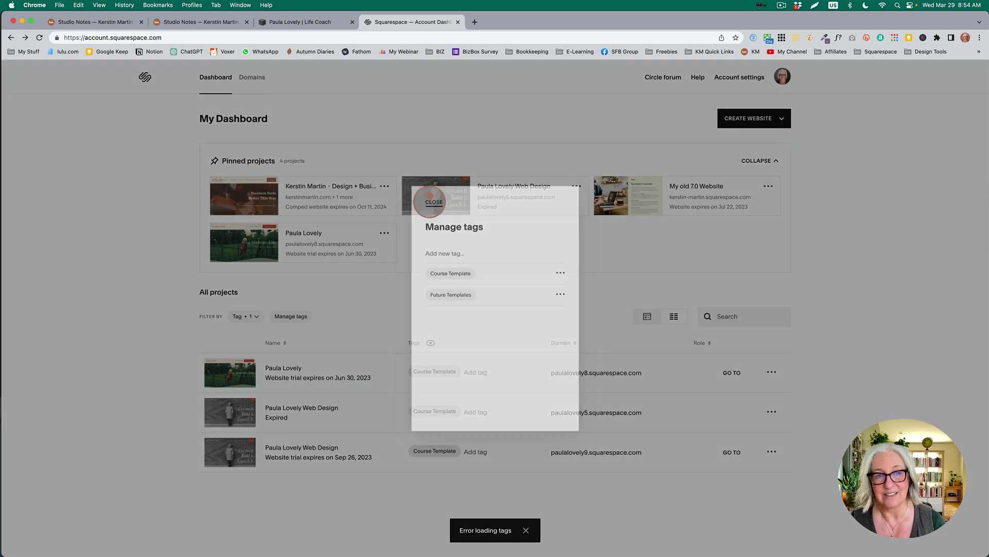